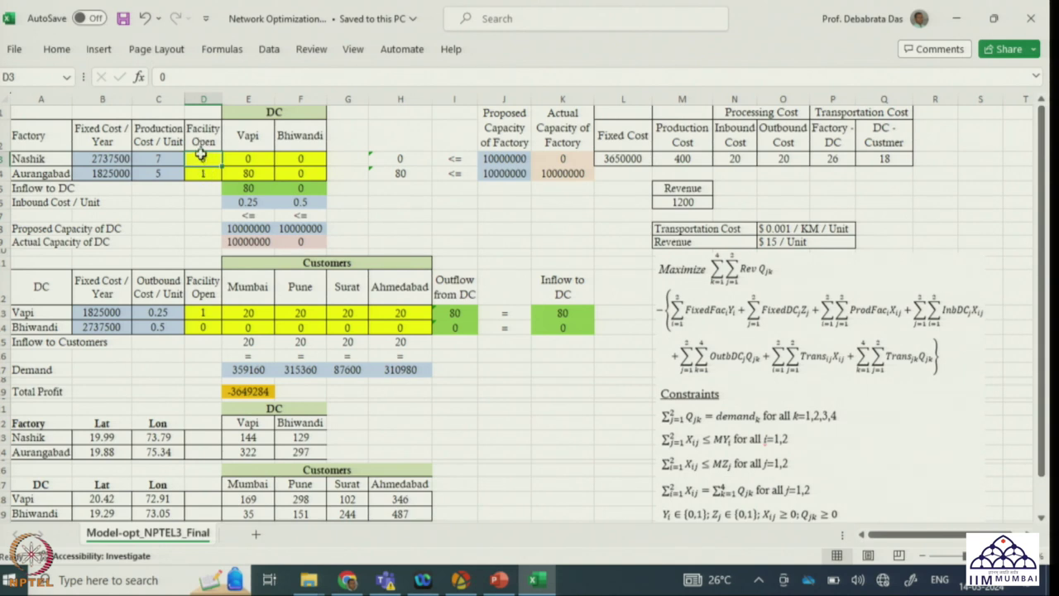
type("1")
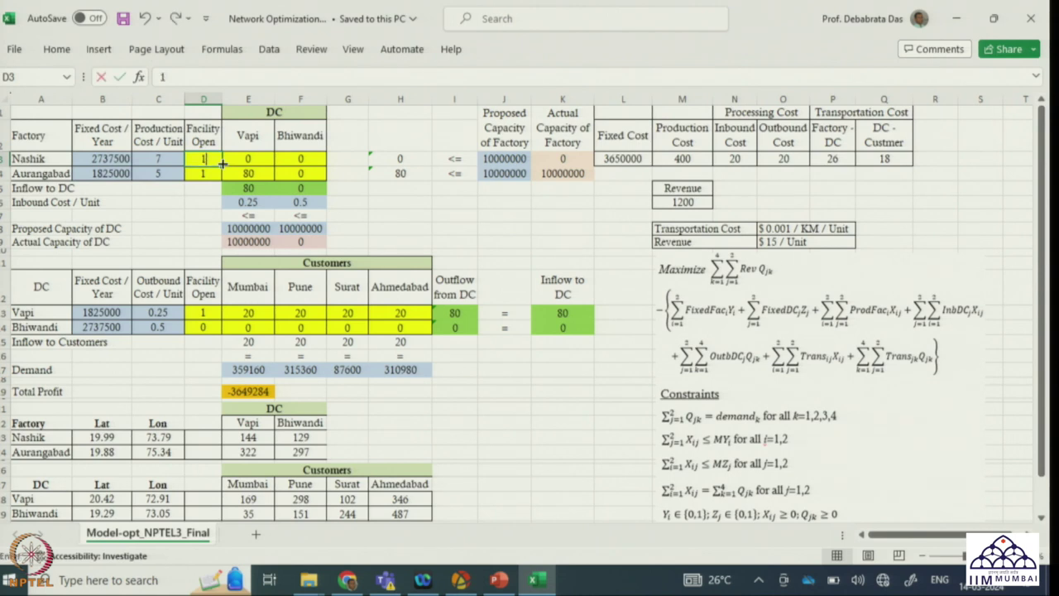
key("Return")
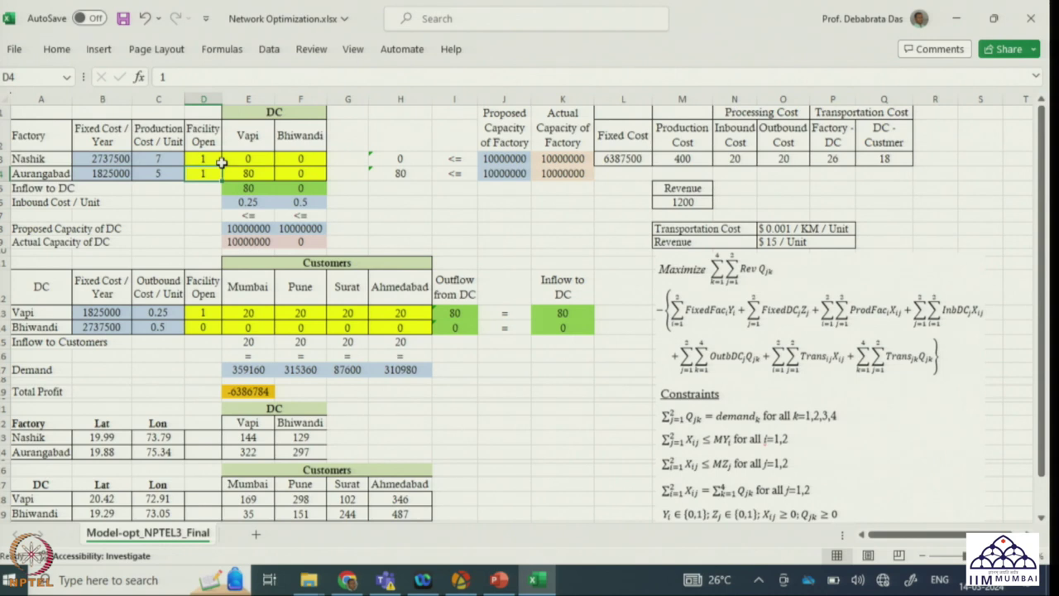
left_click(220, 161)
type("0")
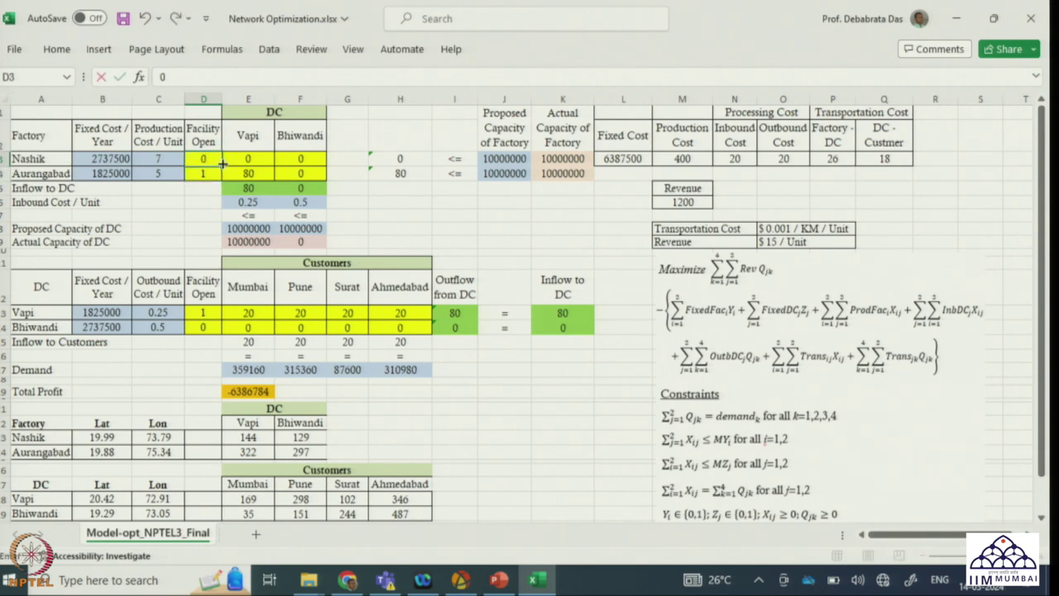
key("Return")
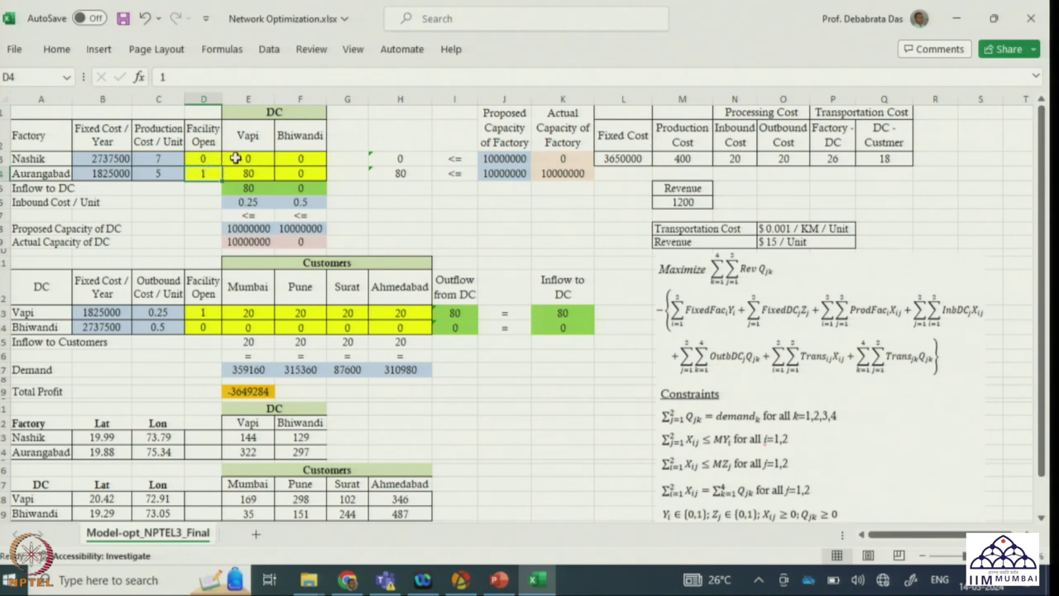
left_click_drag(238, 156, 292, 170)
left_click(435, 220)
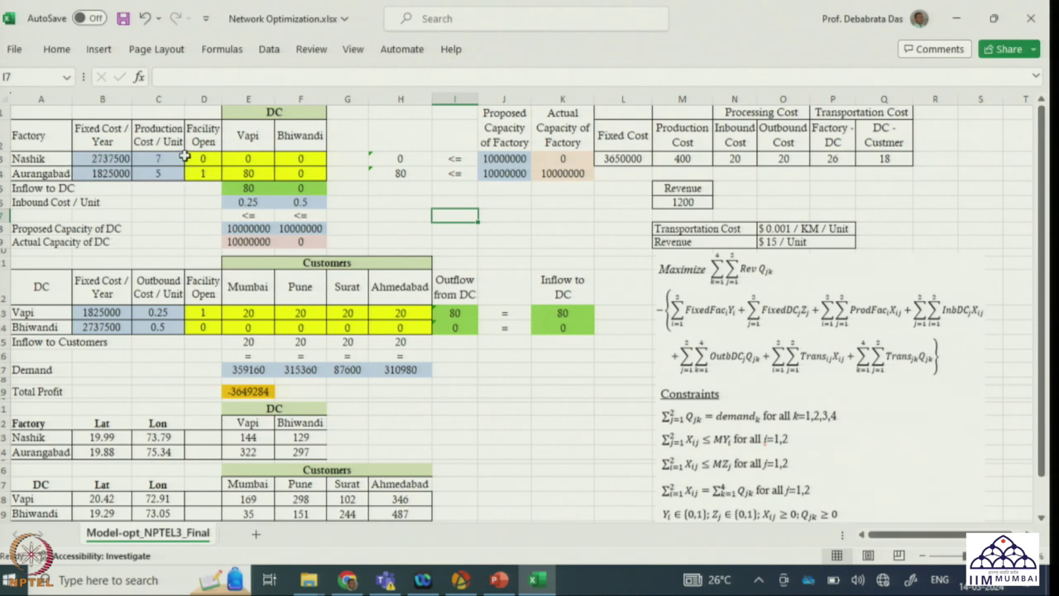
left_click_drag(245, 160, 297, 158)
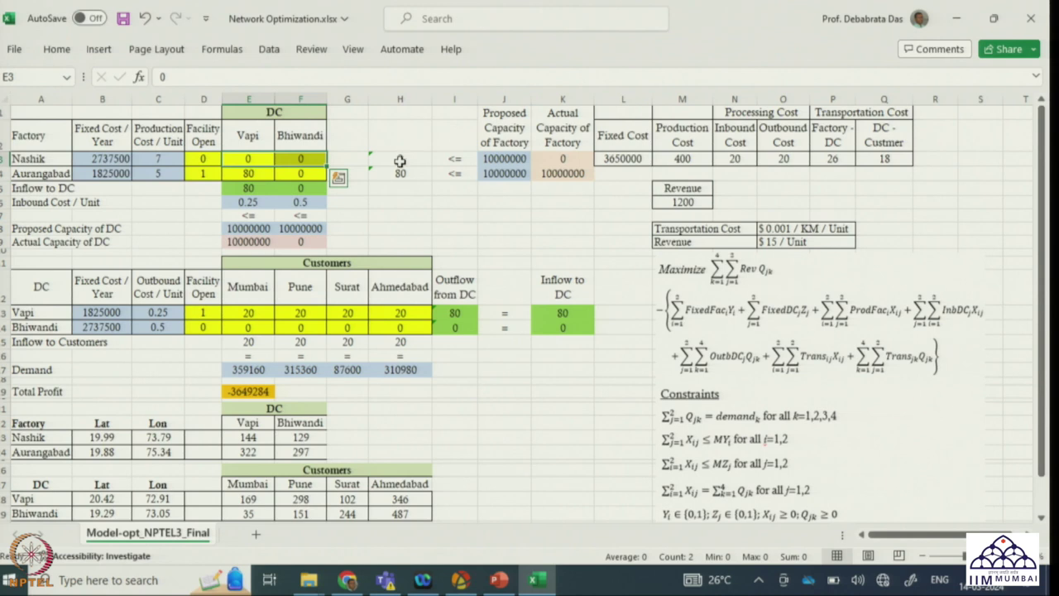
left_click(495, 200)
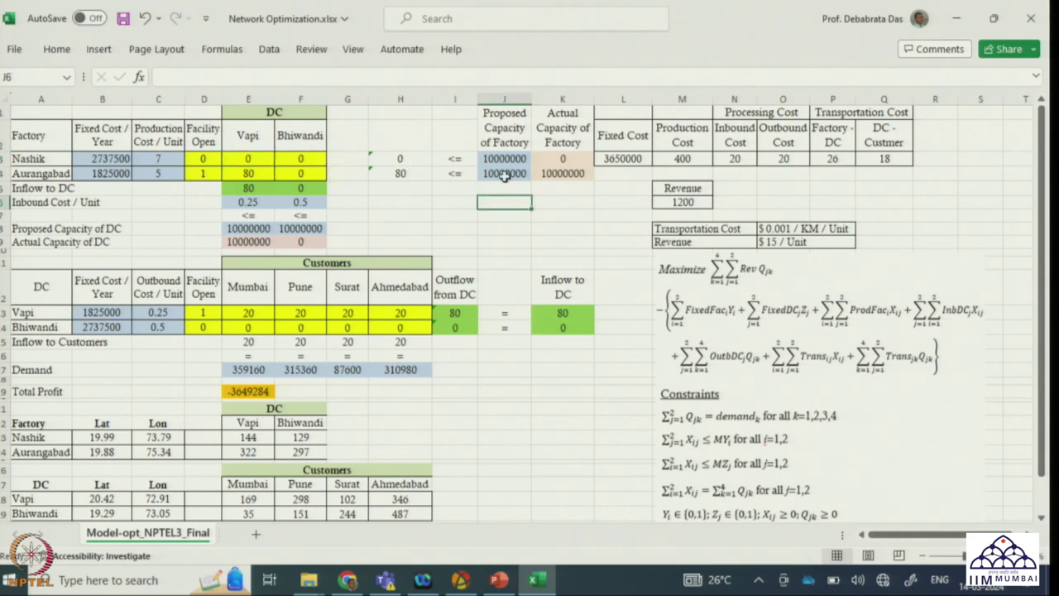
left_click(509, 158)
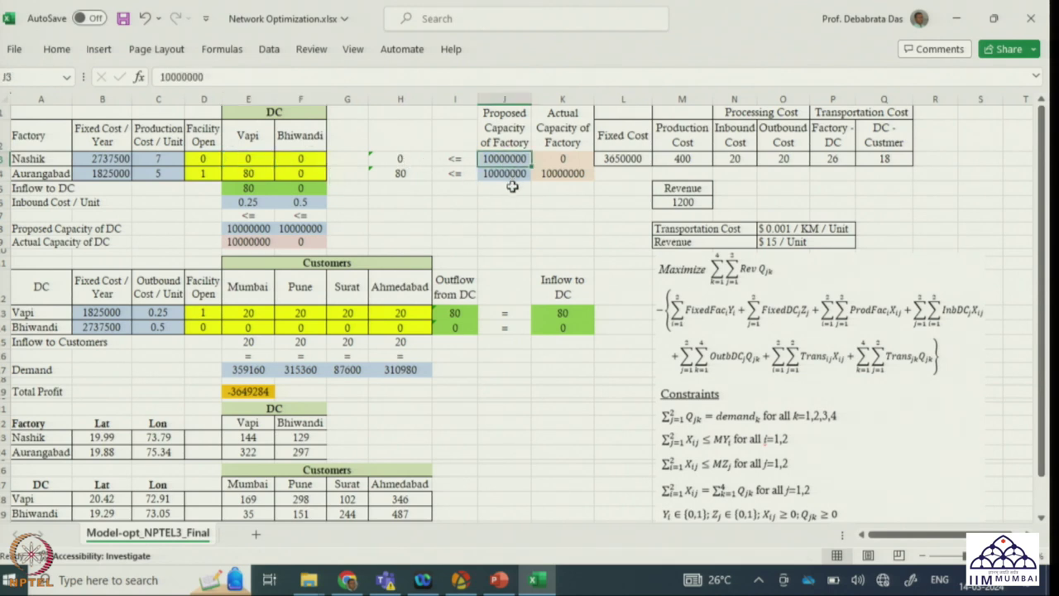
left_click(513, 171)
left_click(508, 158)
left_click(566, 157)
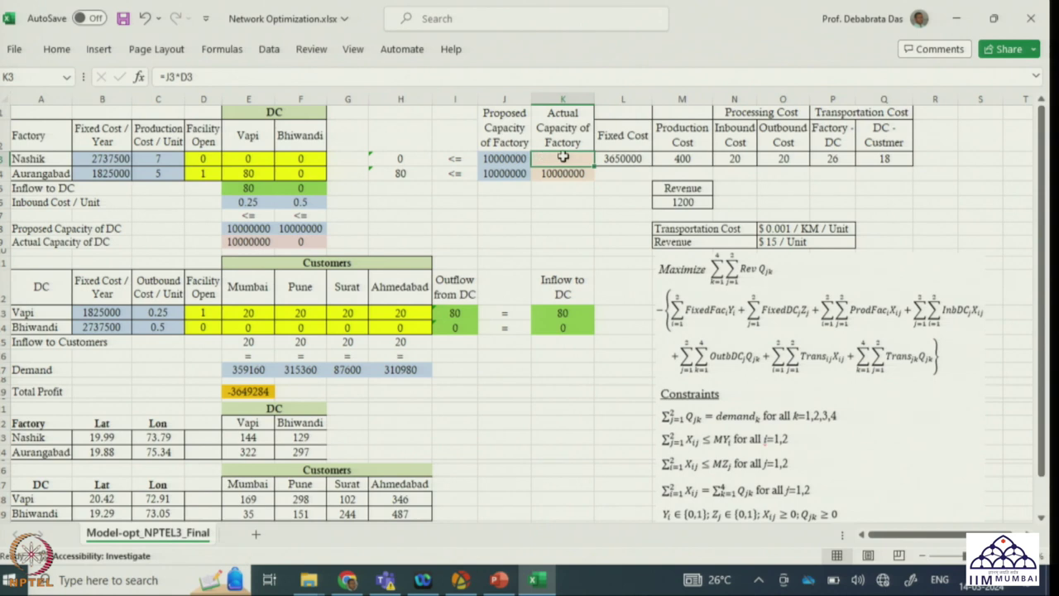
double_click(563, 157)
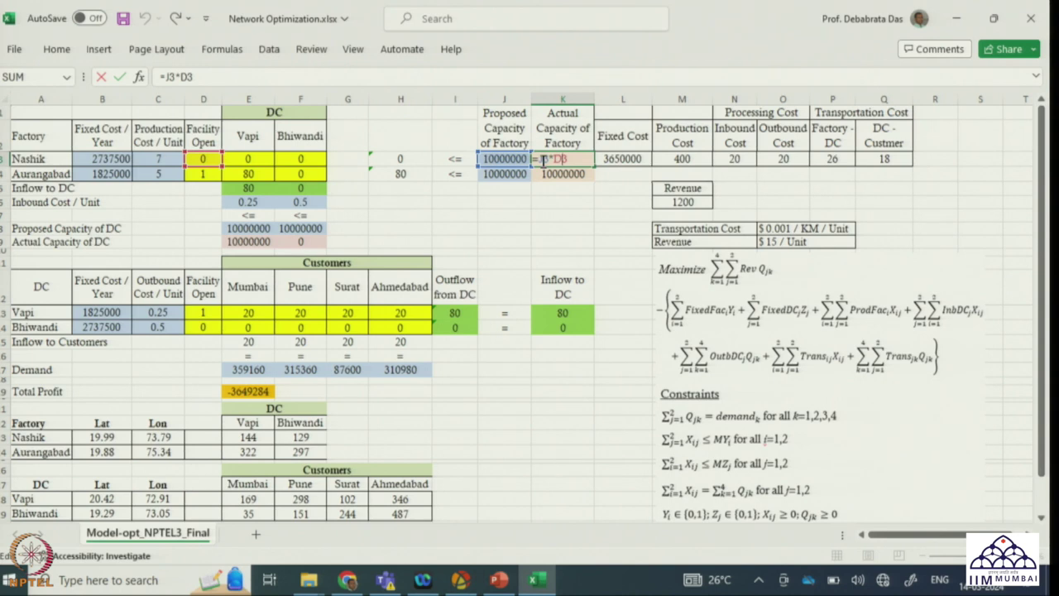
key("Return")
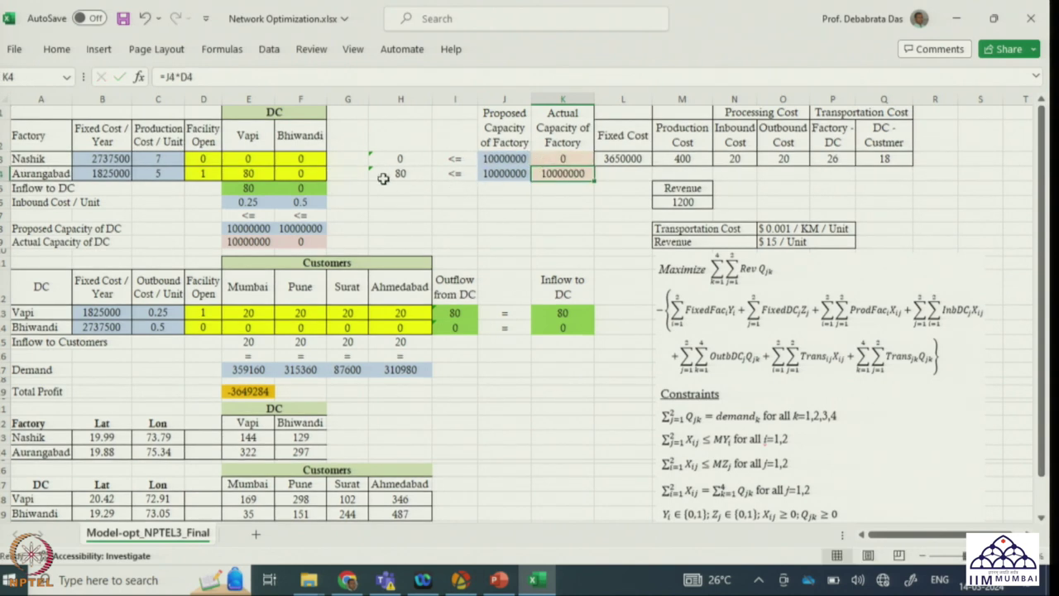
double_click(560, 172)
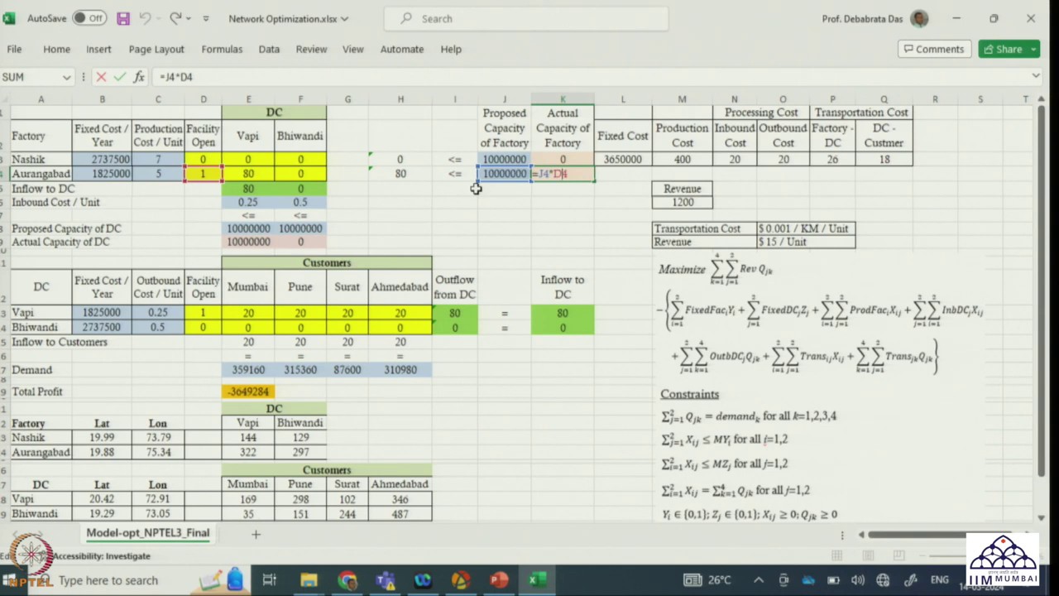
key("Return")
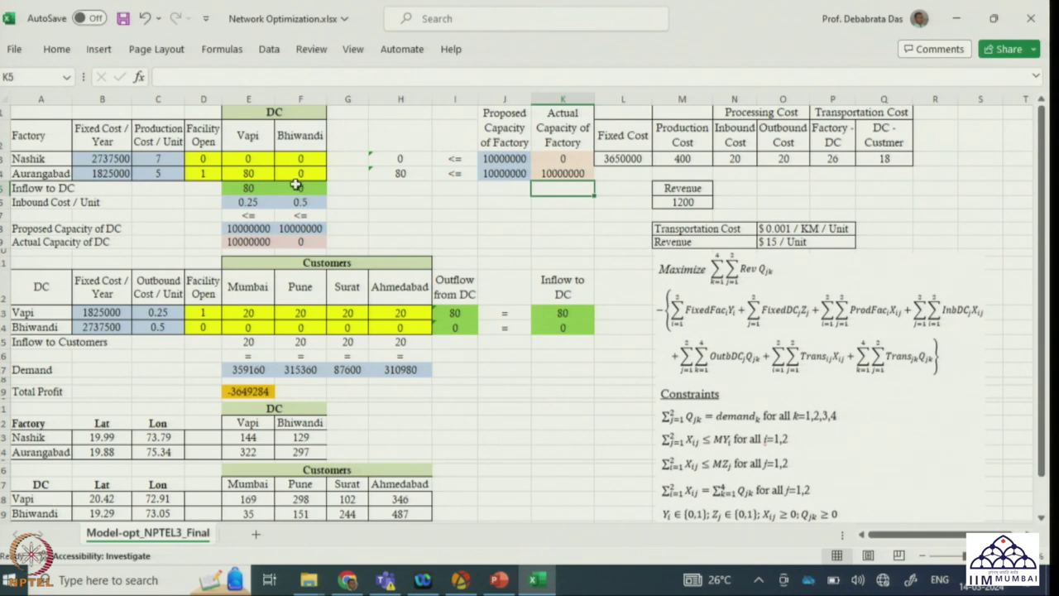
left_click(205, 327)
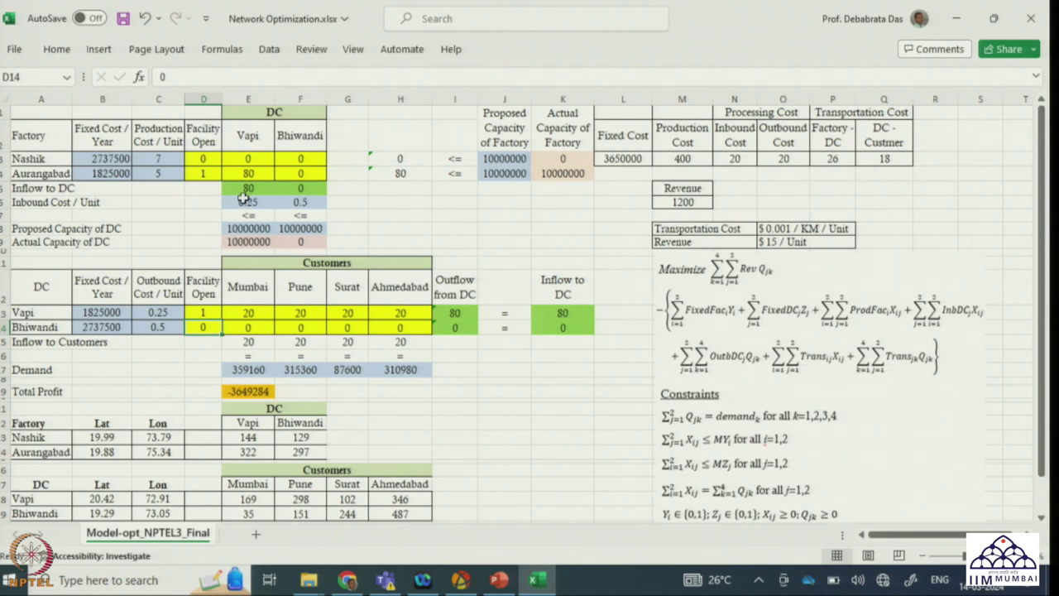
left_click(560, 314)
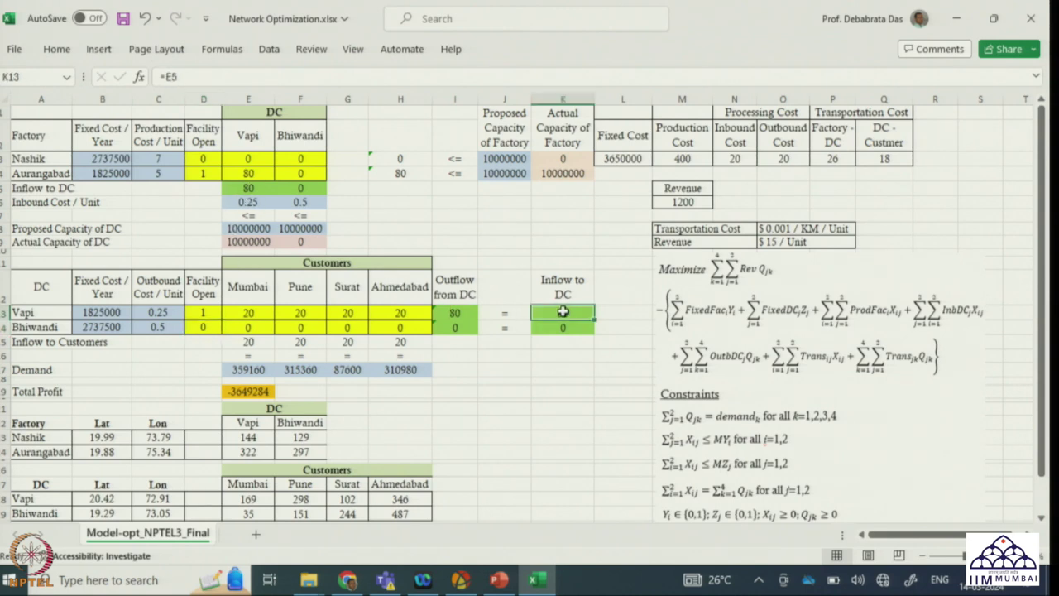
double_click(566, 318)
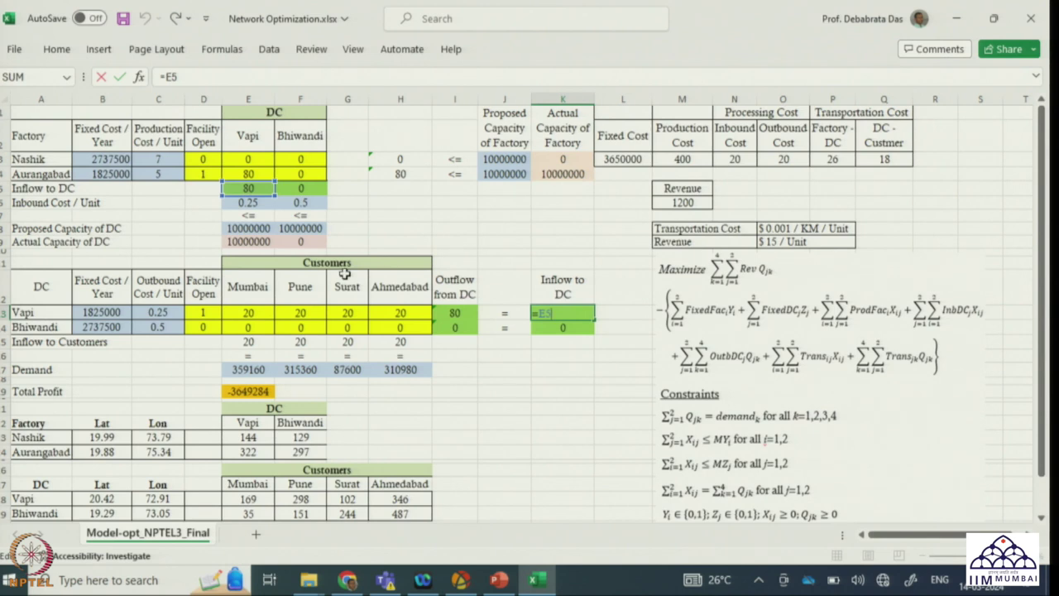
key("Return")
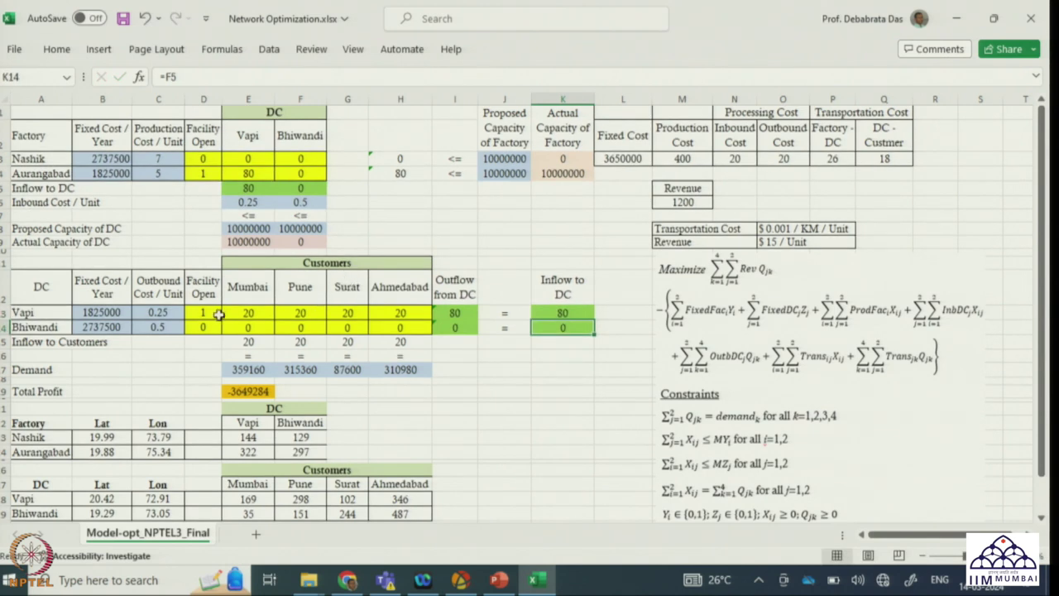
left_click(259, 313)
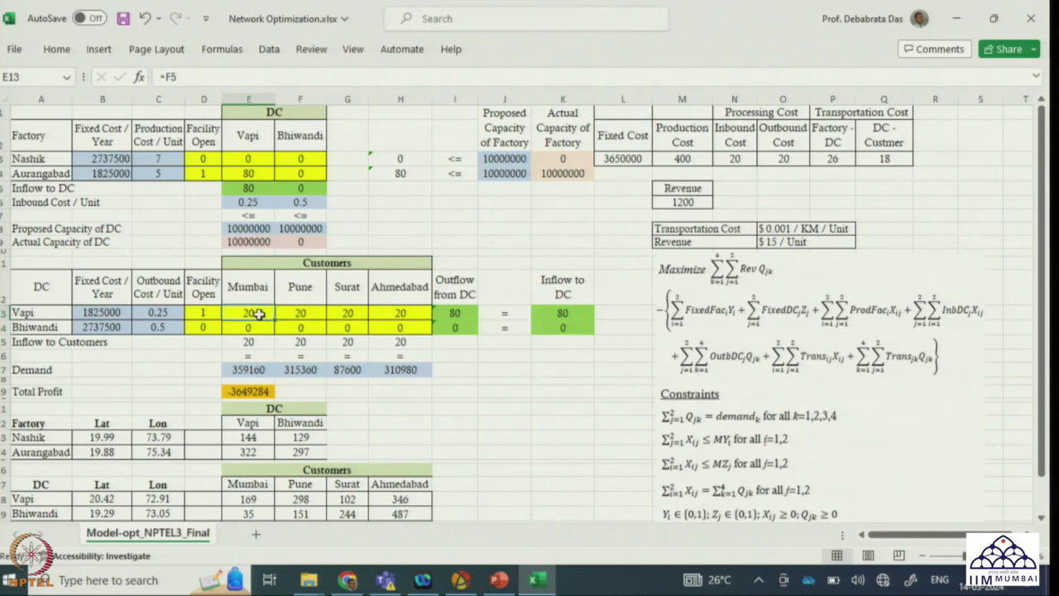
left_click(321, 315)
left_click(352, 312)
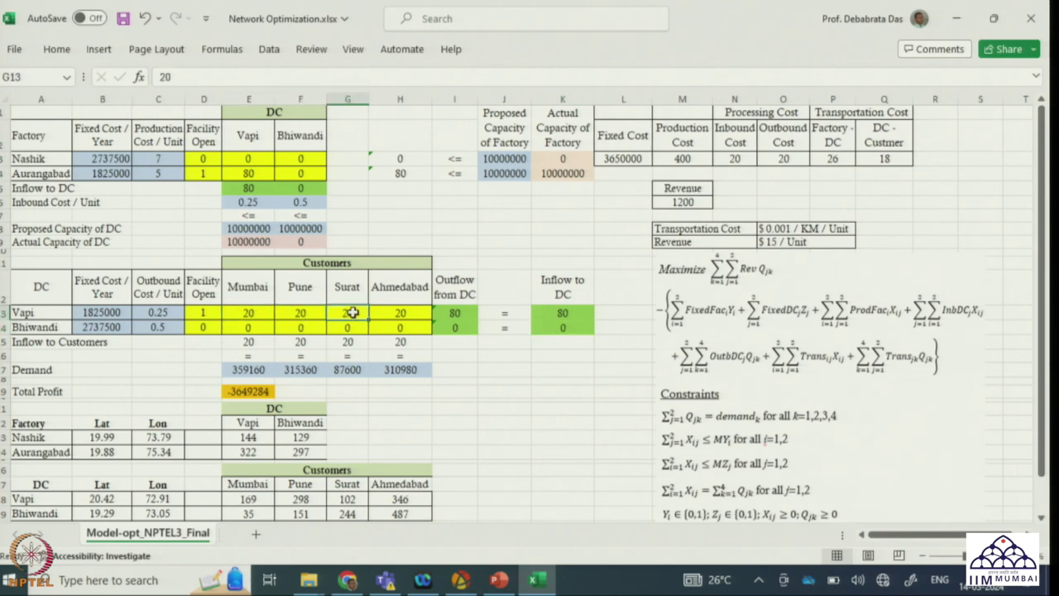
left_click(405, 312)
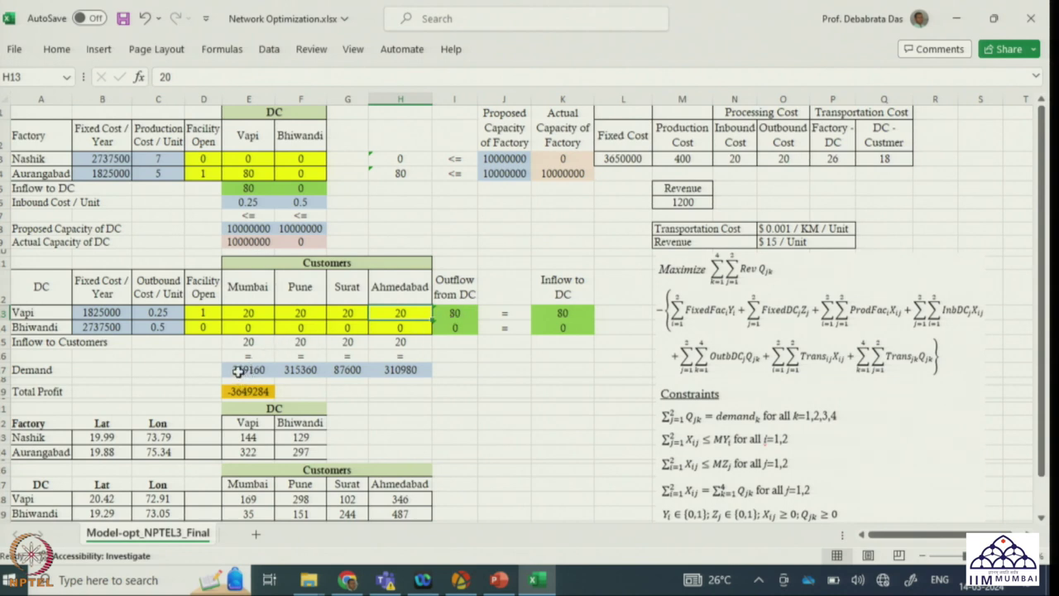
left_click_drag(239, 369, 413, 369)
left_click(248, 310)
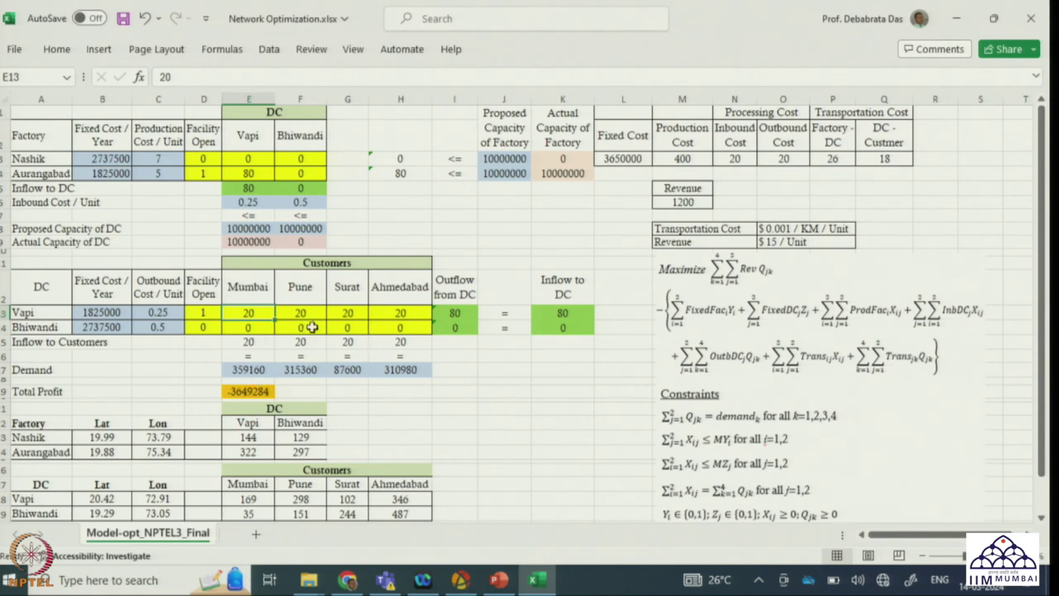
left_click_drag(248, 342, 400, 342)
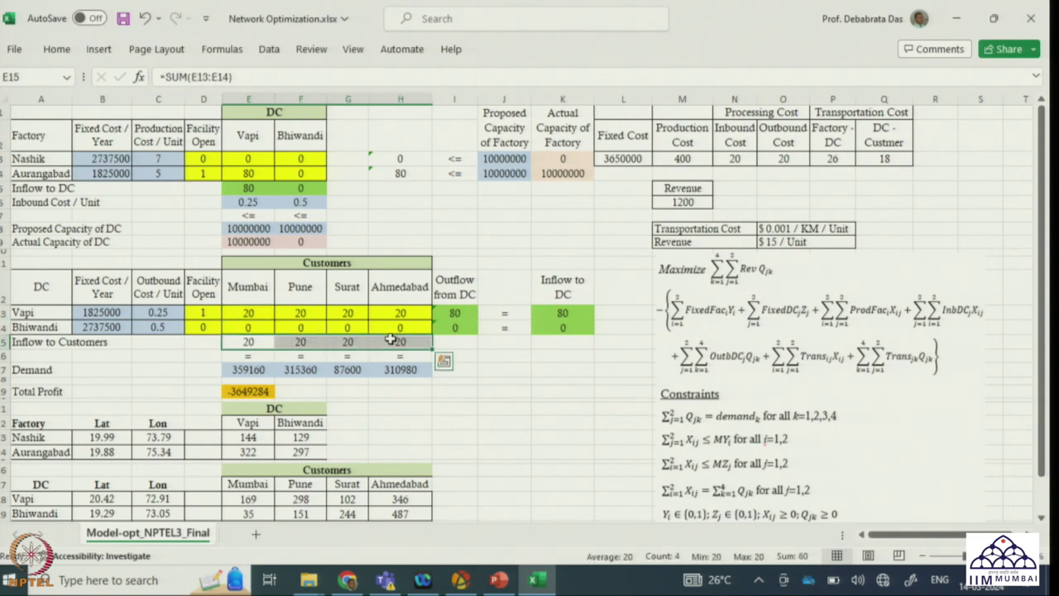
double_click(254, 341)
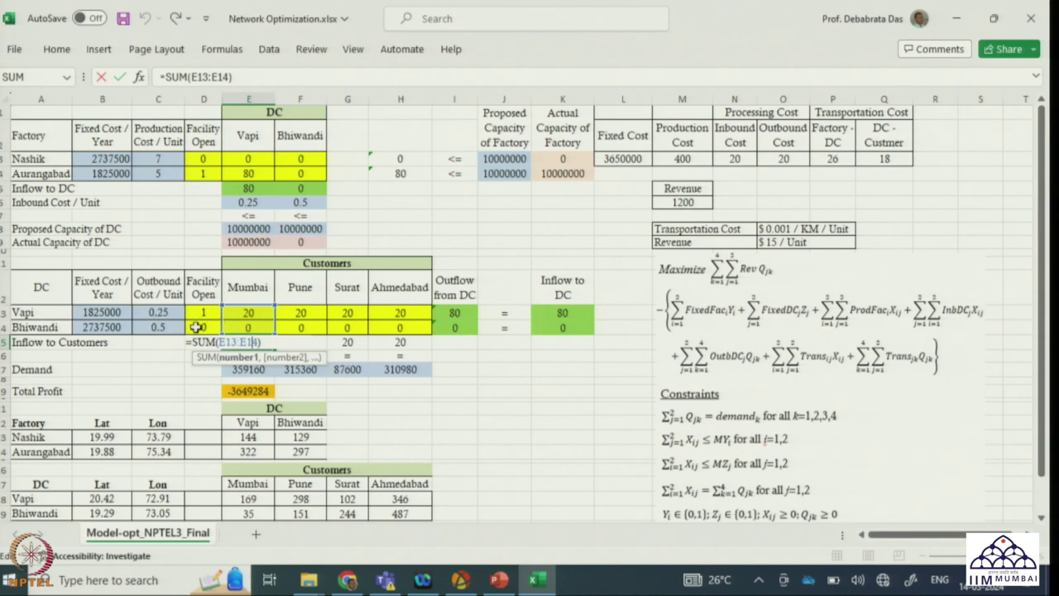
key("Return")
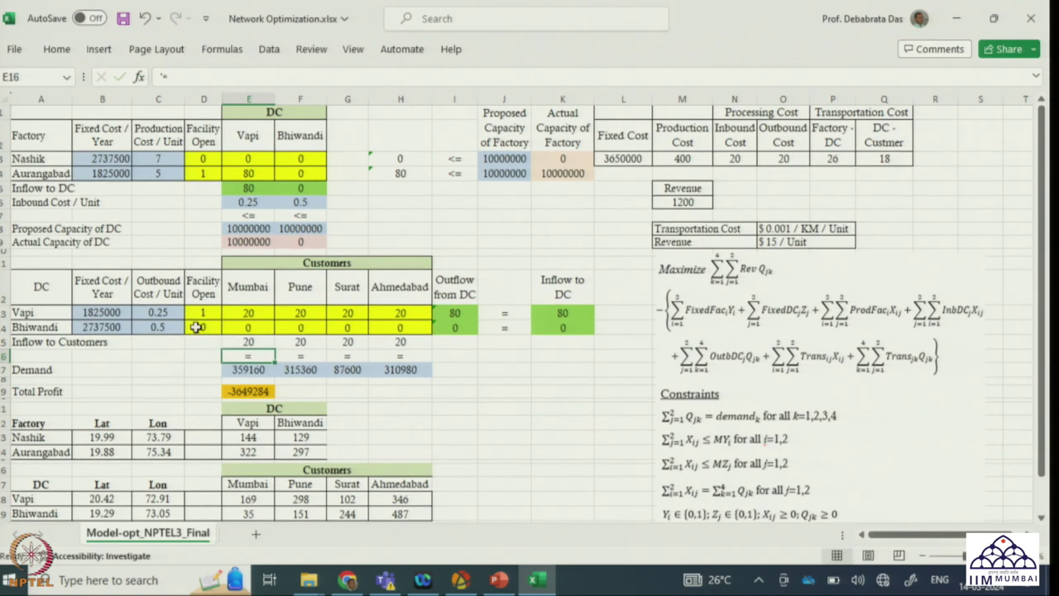
left_click(241, 341)
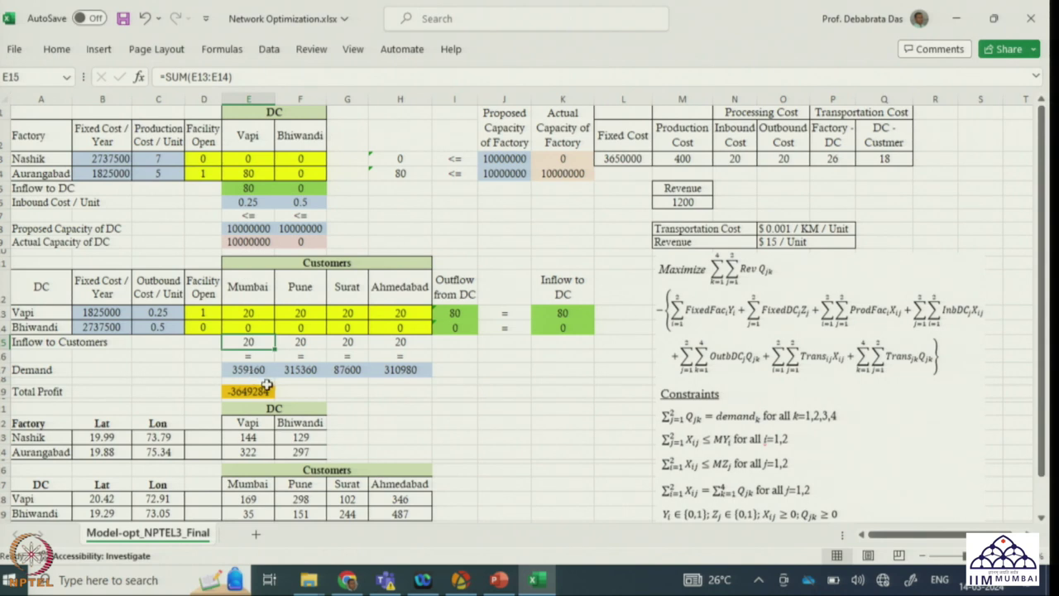
left_click(307, 313)
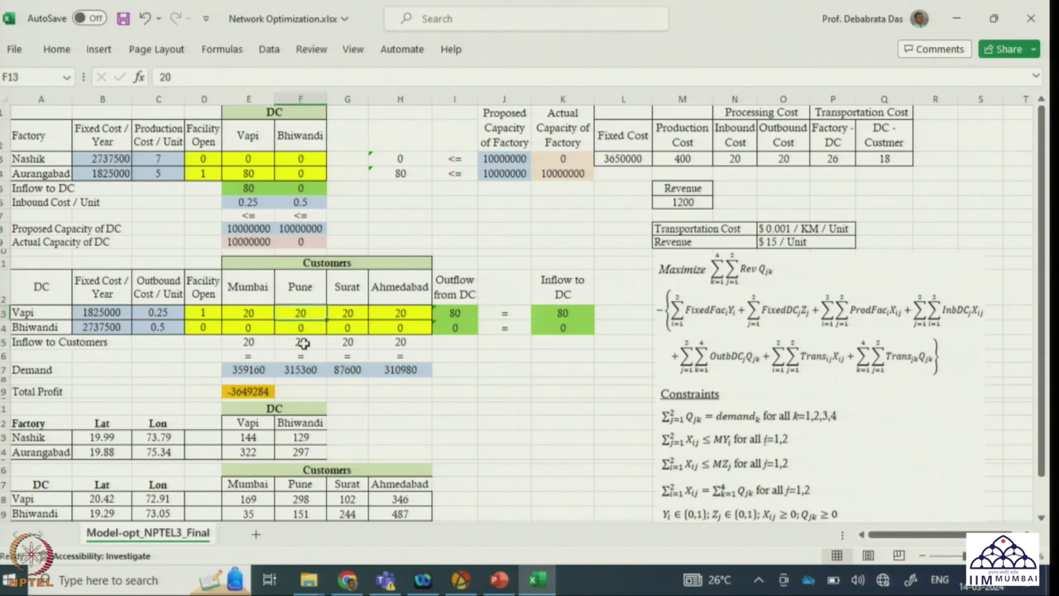
left_click(304, 344)
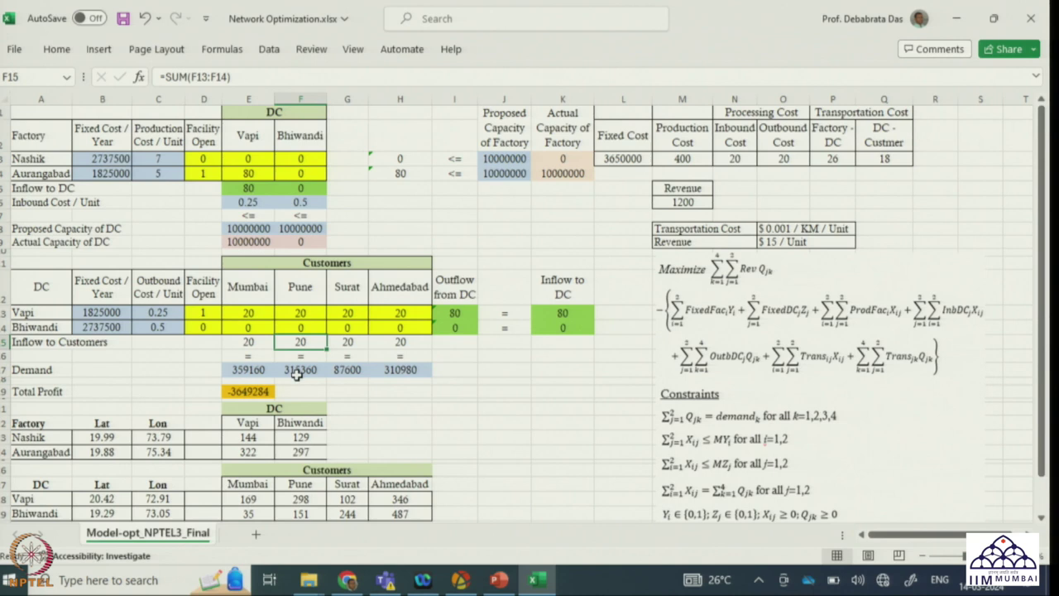
left_click(349, 343)
left_click(346, 373)
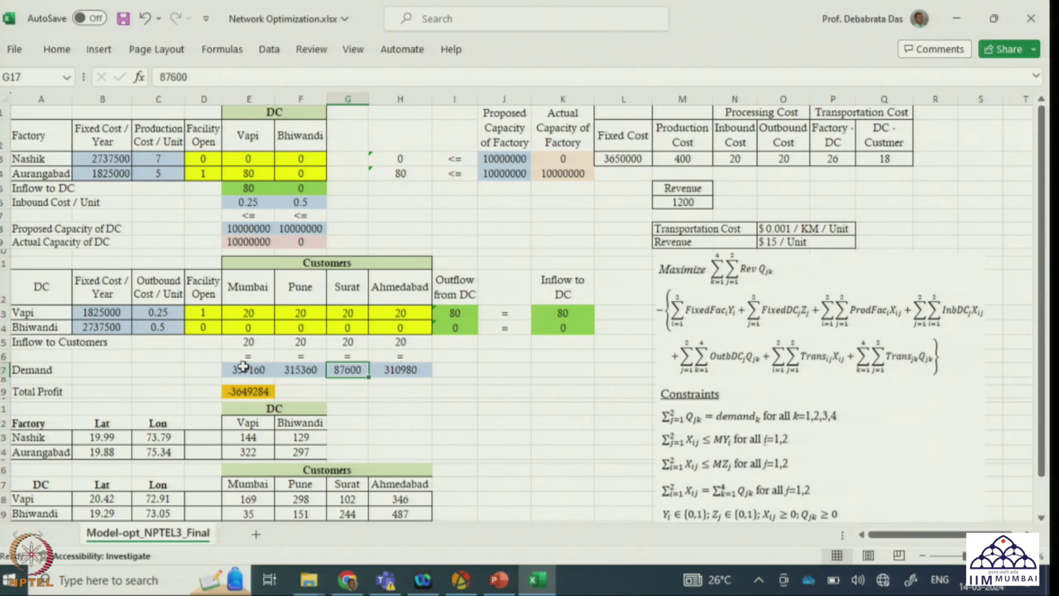
left_click_drag(240, 369, 389, 368)
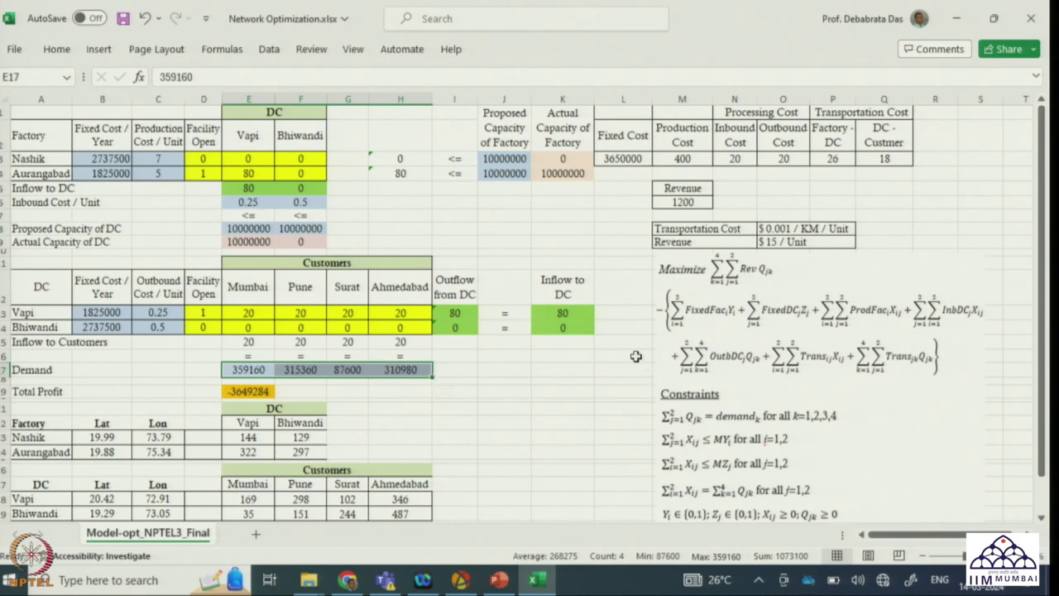
left_click(579, 314)
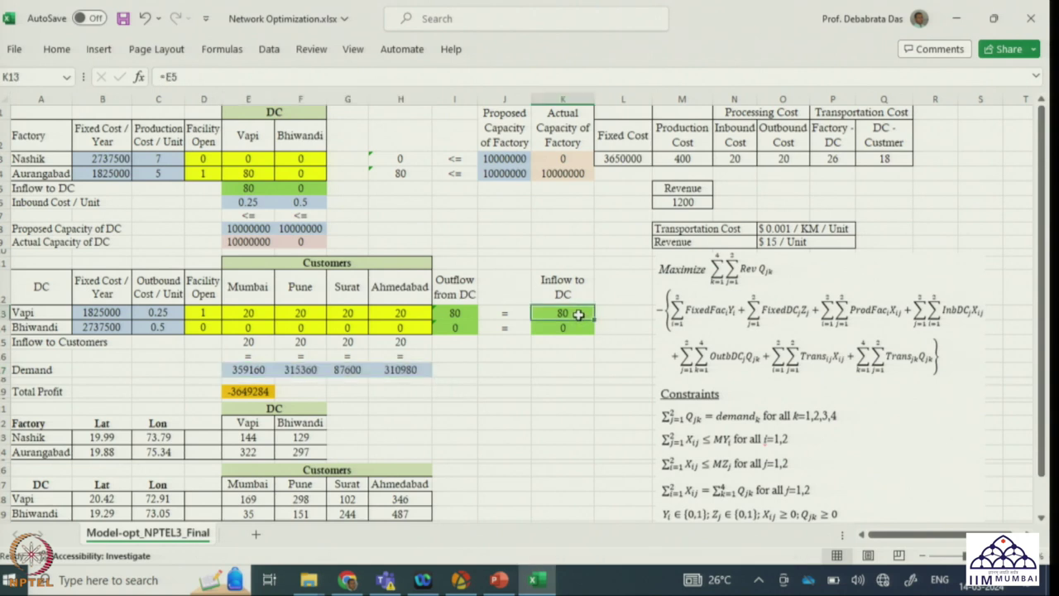
left_click(456, 312)
left_click(563, 328)
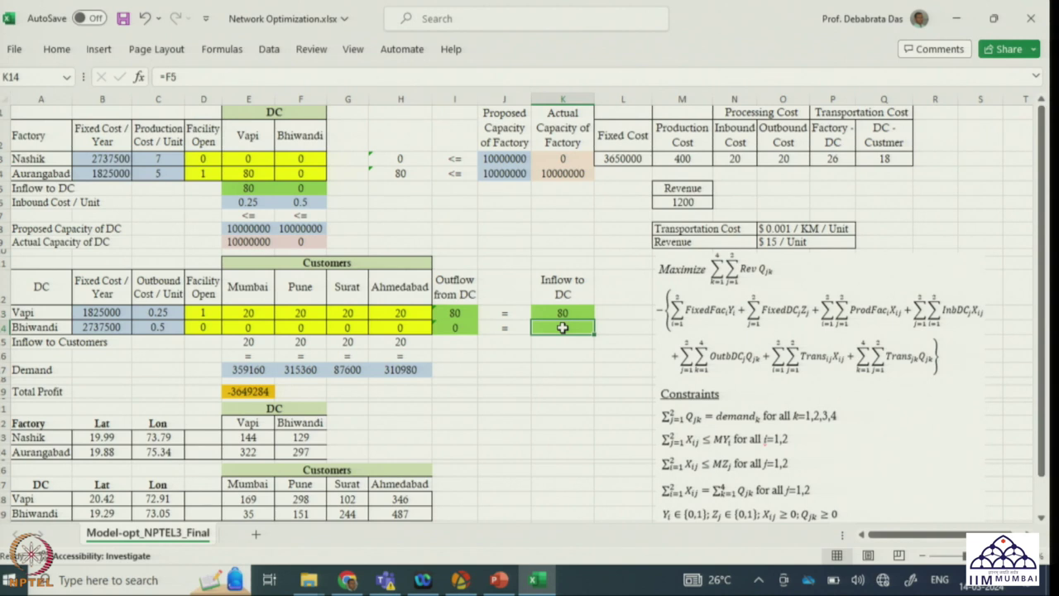
left_click(462, 325)
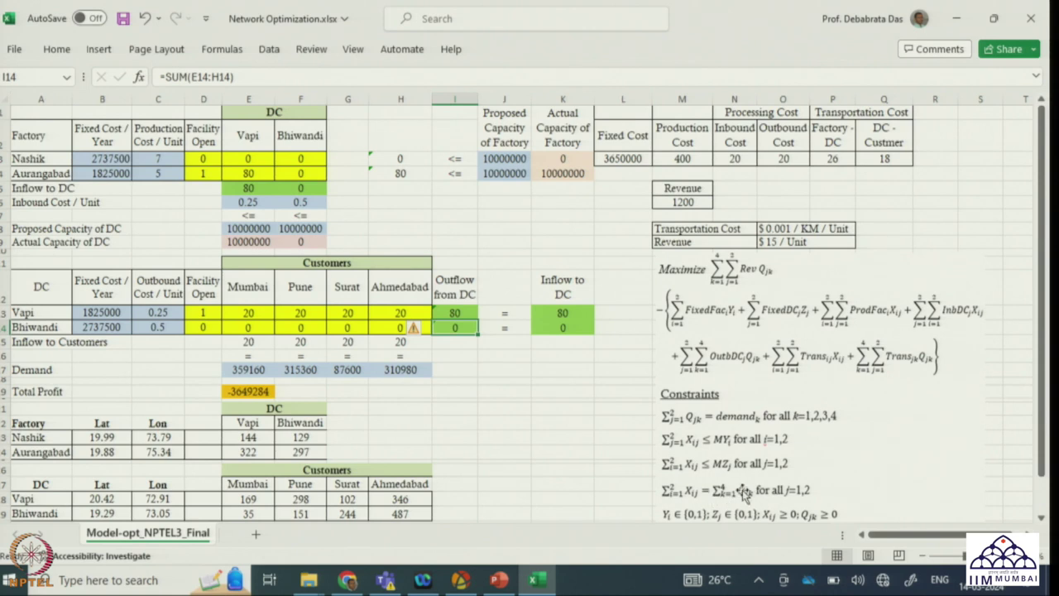
left_click(202, 342)
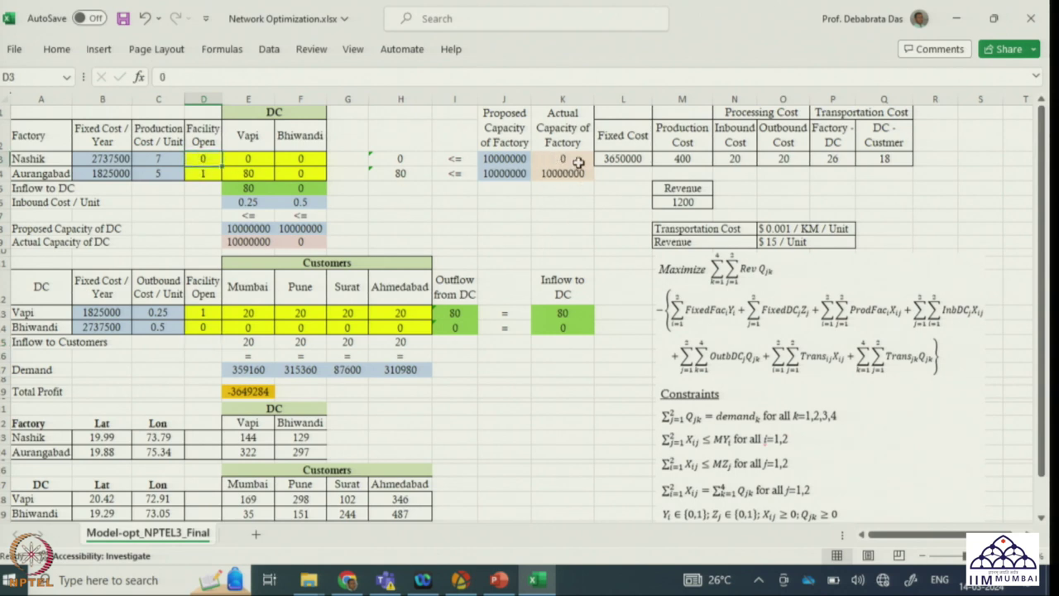
left_click(578, 162)
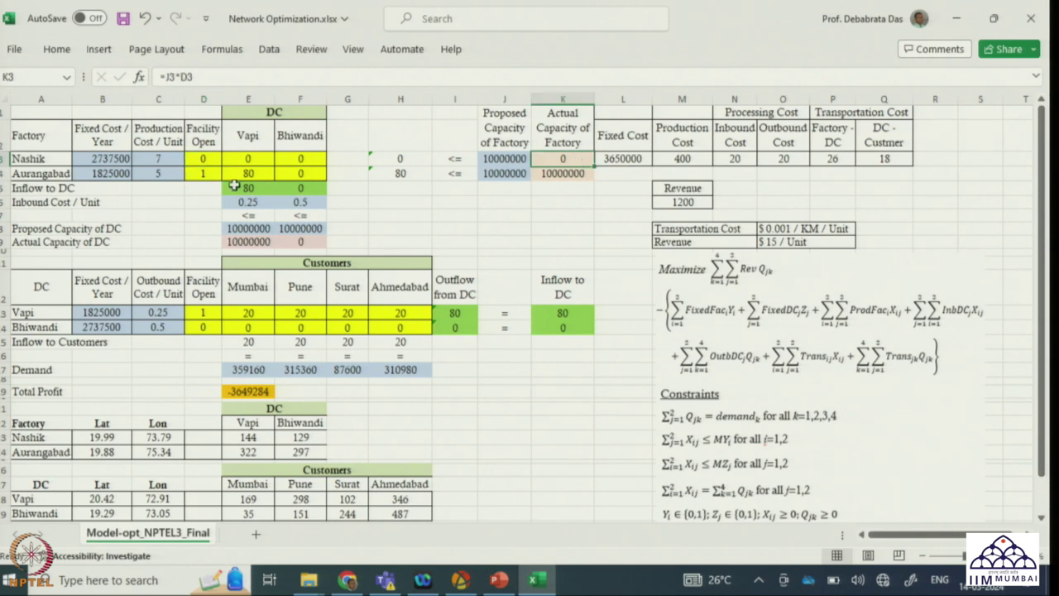
left_click(201, 173)
left_click(550, 176)
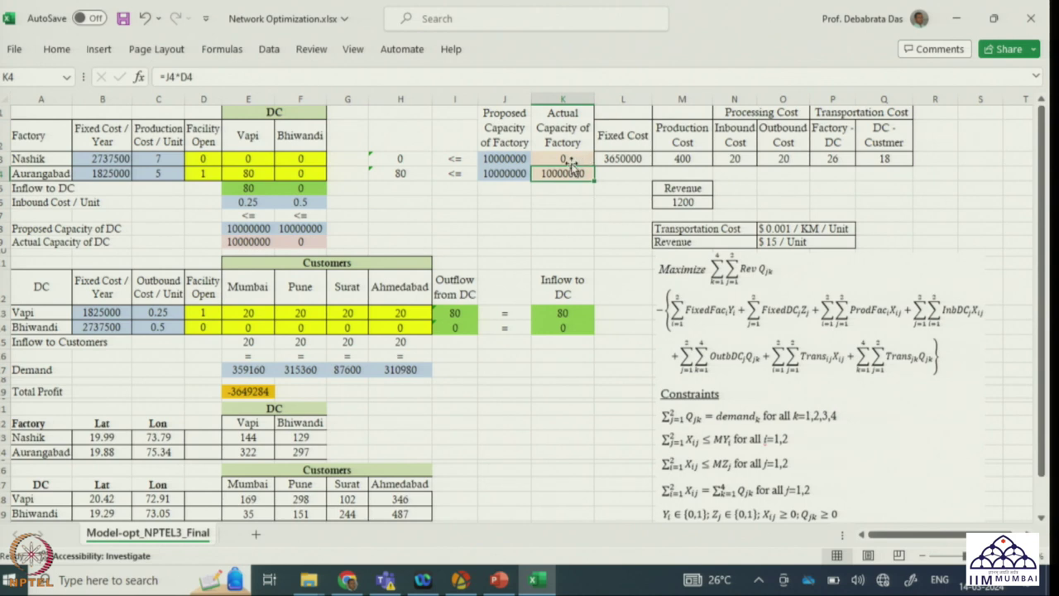
left_click(199, 310)
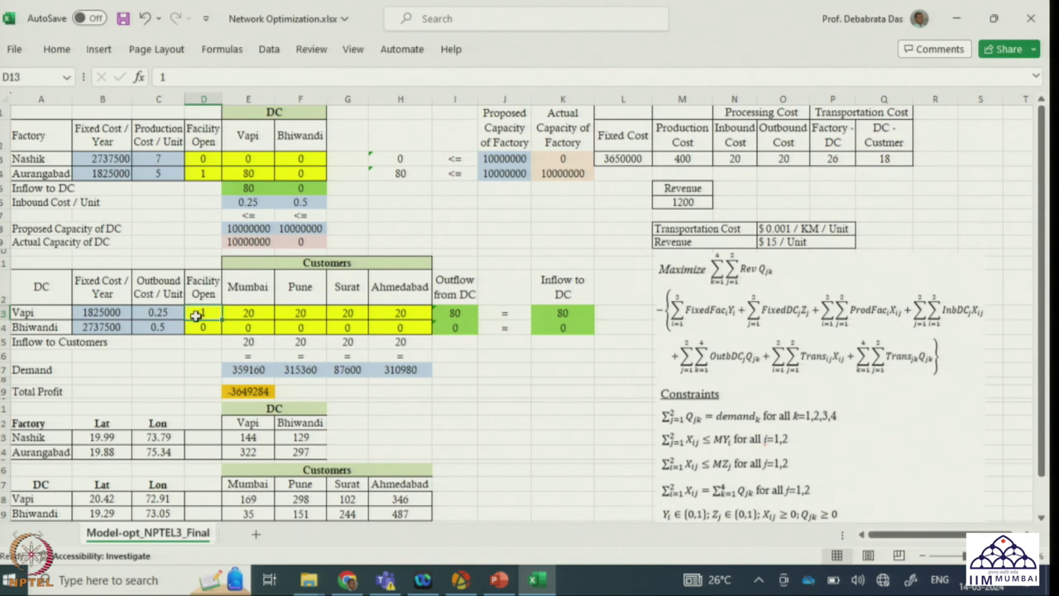
left_click(265, 232)
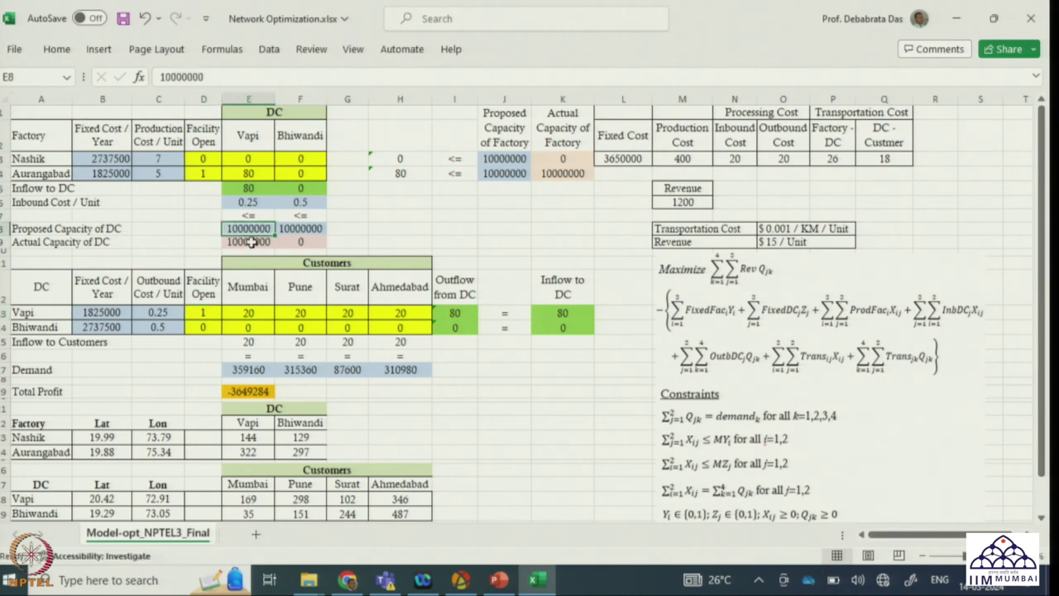
left_click(304, 232)
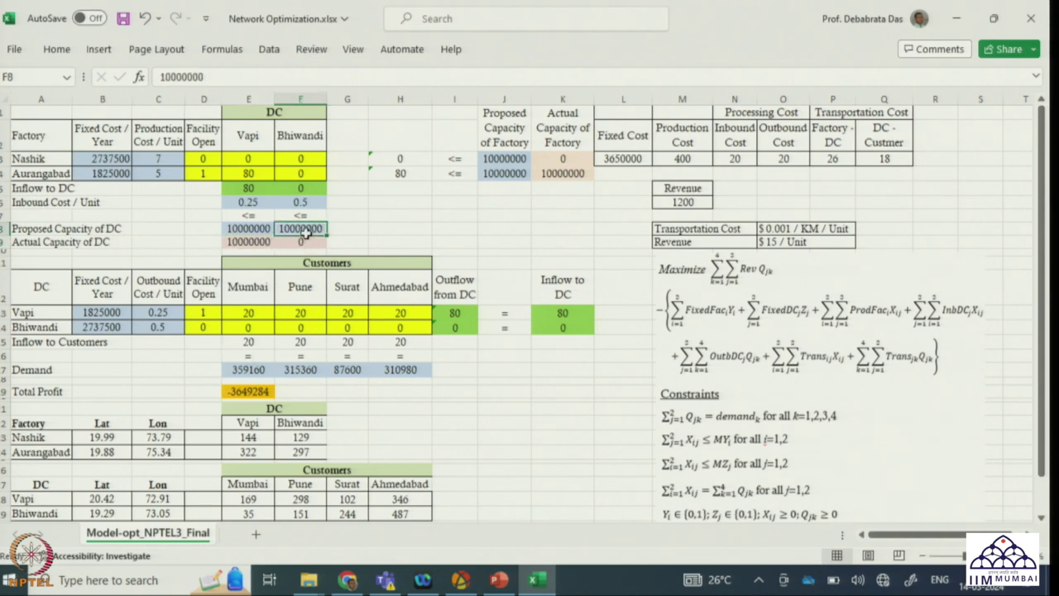
left_click(301, 242)
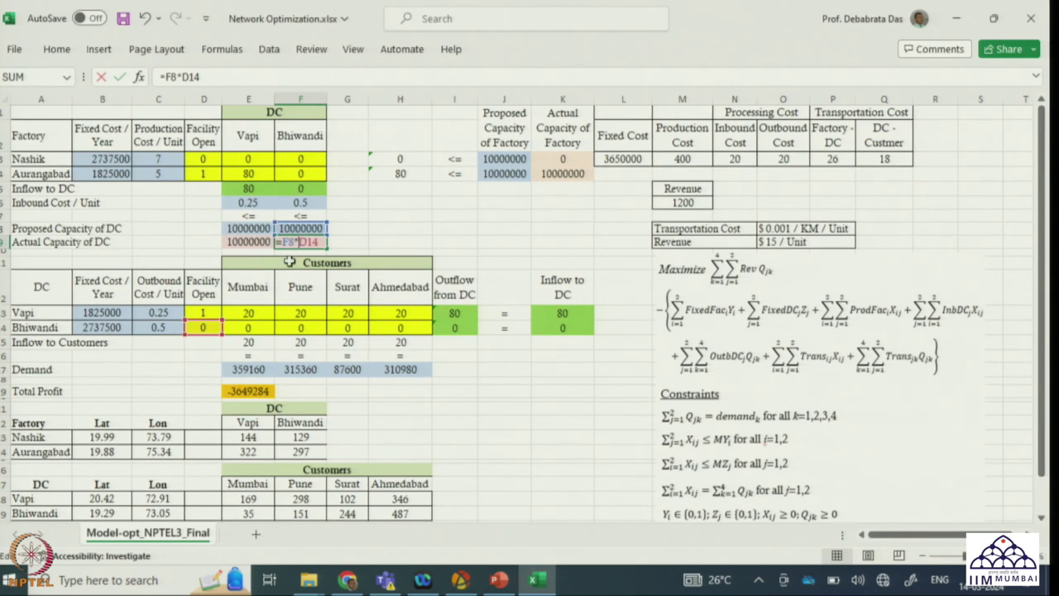
key("F2")
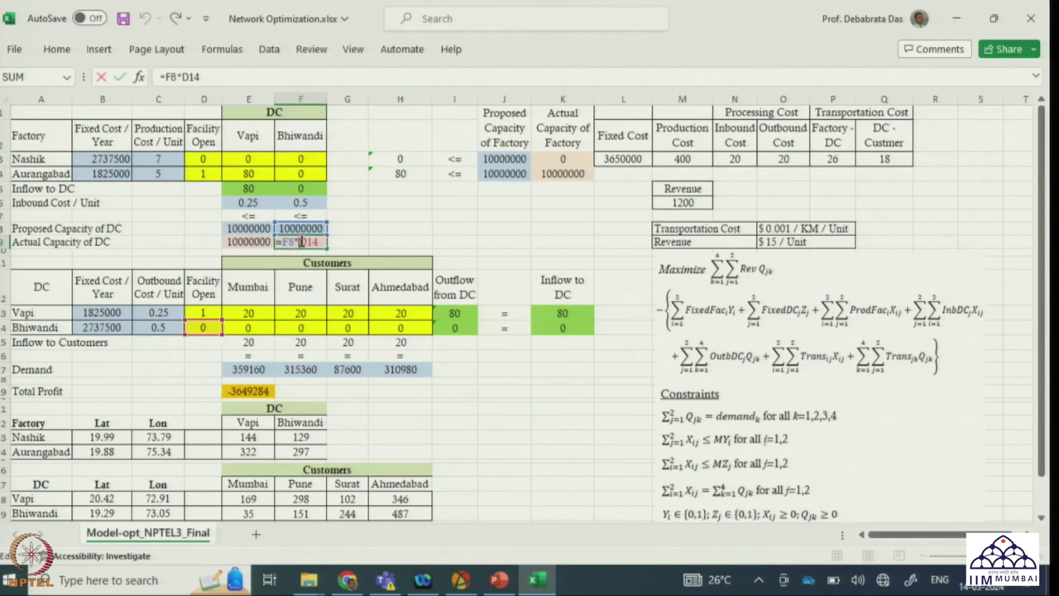
key("Return")
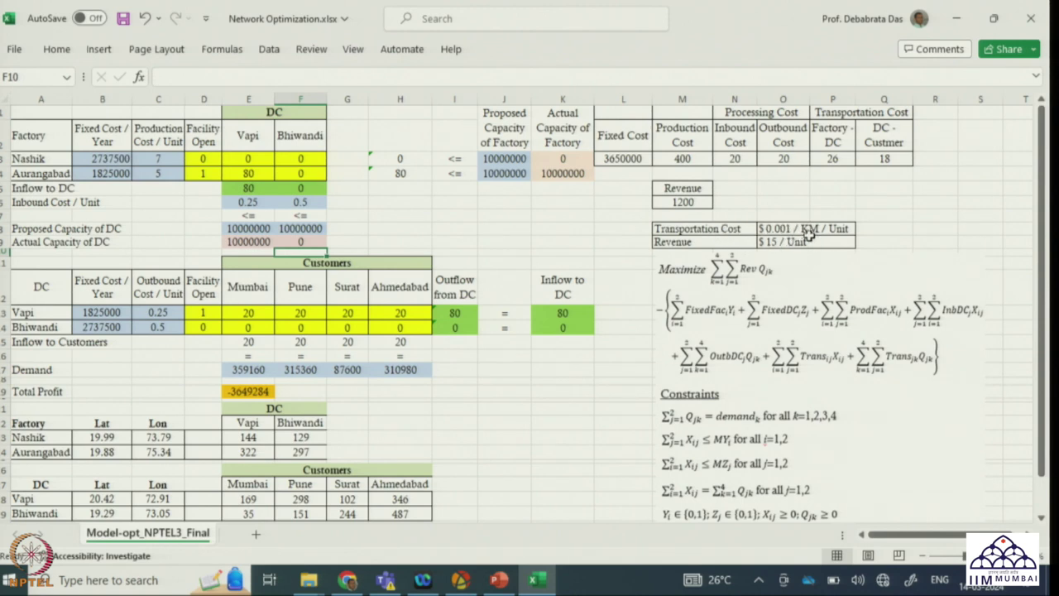
Step: Select the four customer inflow totals E15:H15 and show E19's formula =15*SUM(E15:H15)-SUM(L3:Q3)
left_click(388, 203)
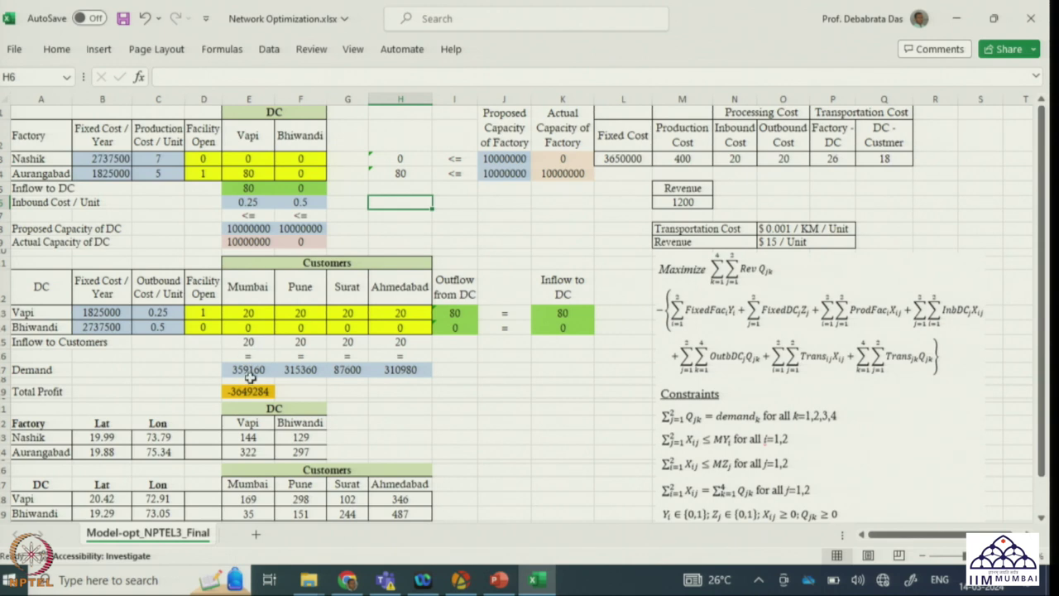
left_click_drag(240, 341, 405, 340)
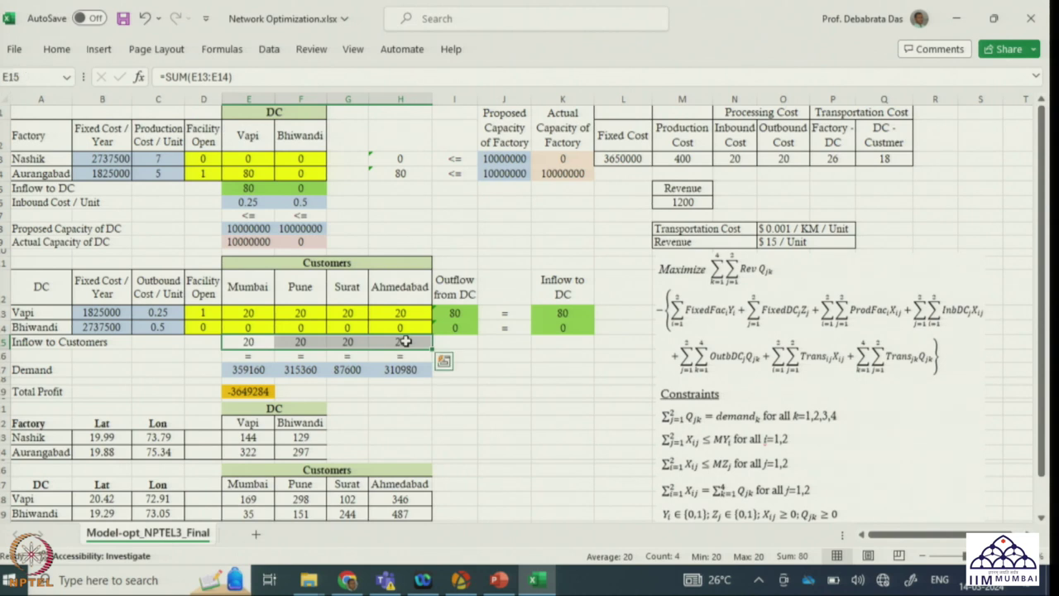
double_click(257, 393)
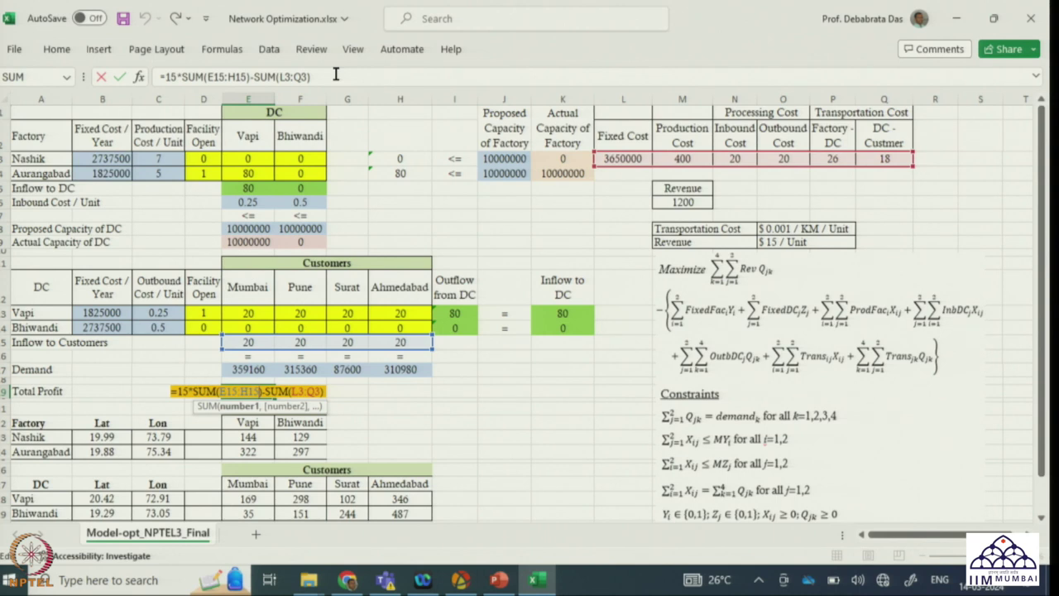
Step: Leave E19 unchanged and display the Fixed Cost SUMPRODUCT formula in L3
key("Return")
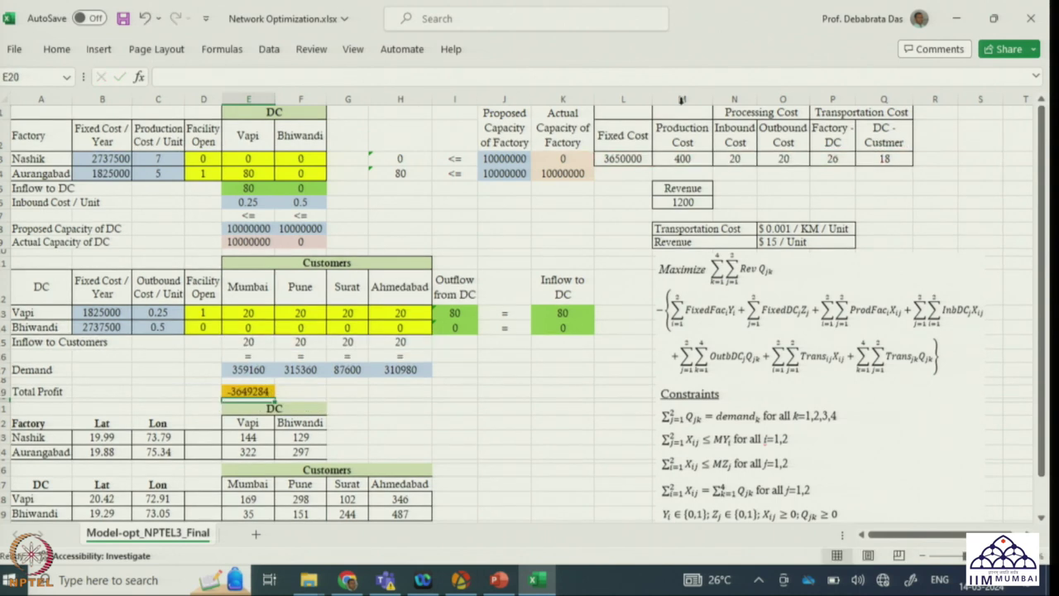
double_click(625, 155)
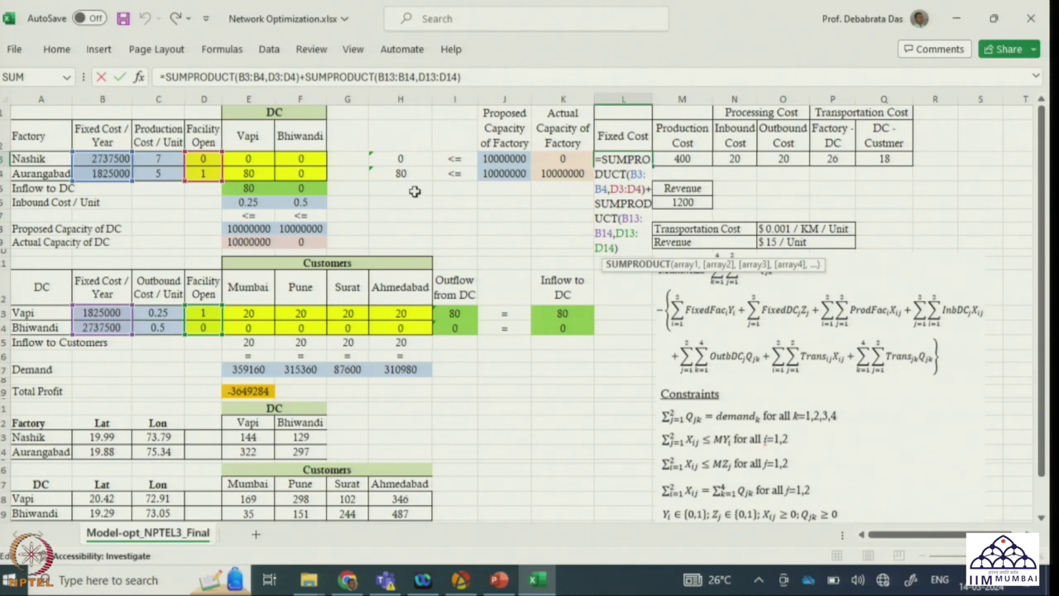
Step: Close L3 and display M3's Production Cost formula =SUMPRODUCT(C3:C4,H3:H4)
key("Return")
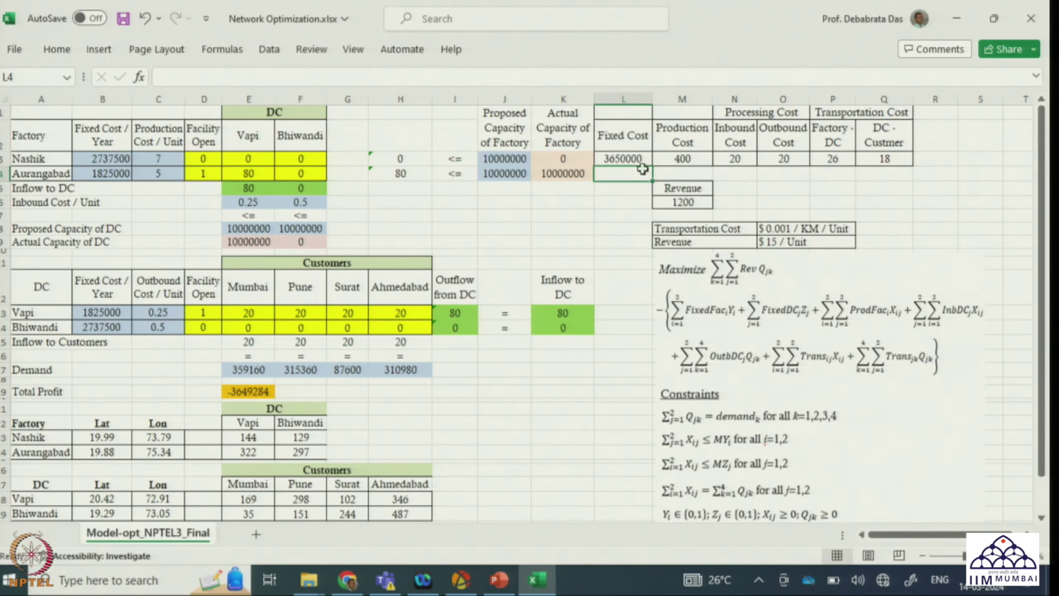
double_click(682, 157)
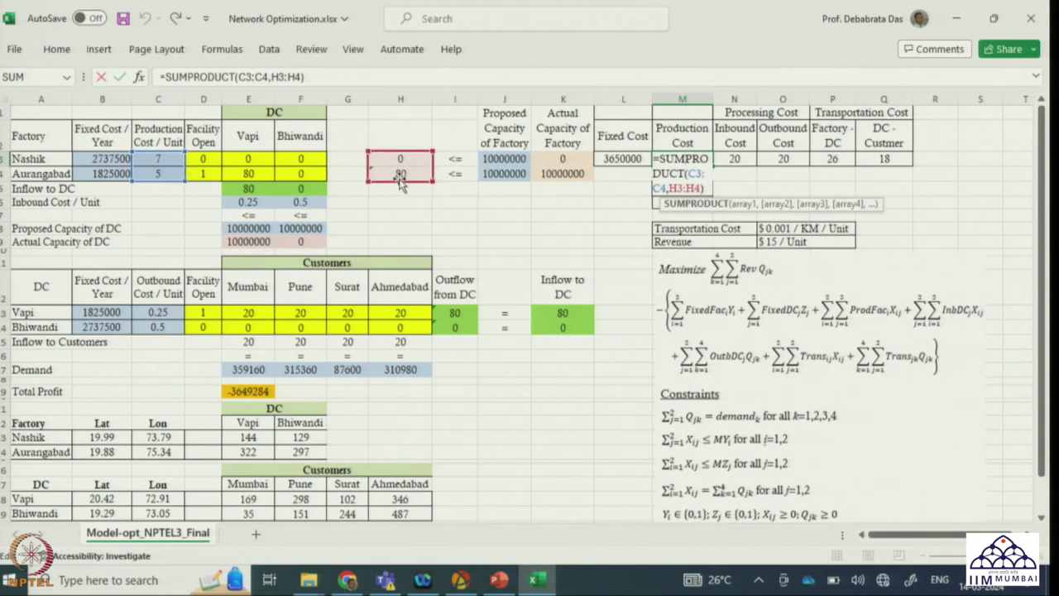
Step: Commit M3, which shows 400, and display N3's Inbound Cost formula =SUMPRODUCT(E5:F5,E6:F6)
key("Return")
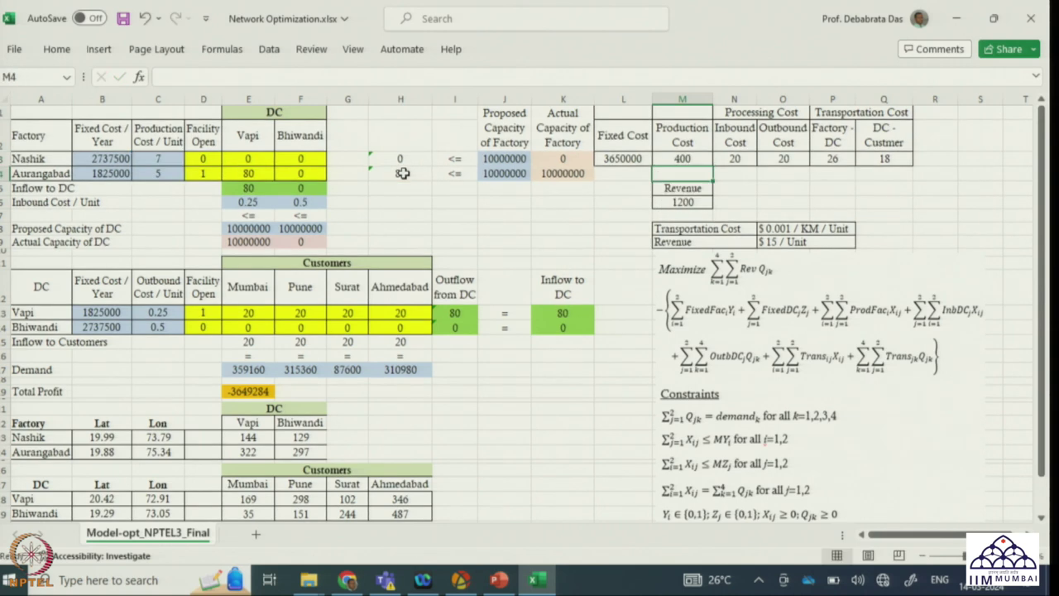
double_click(732, 156)
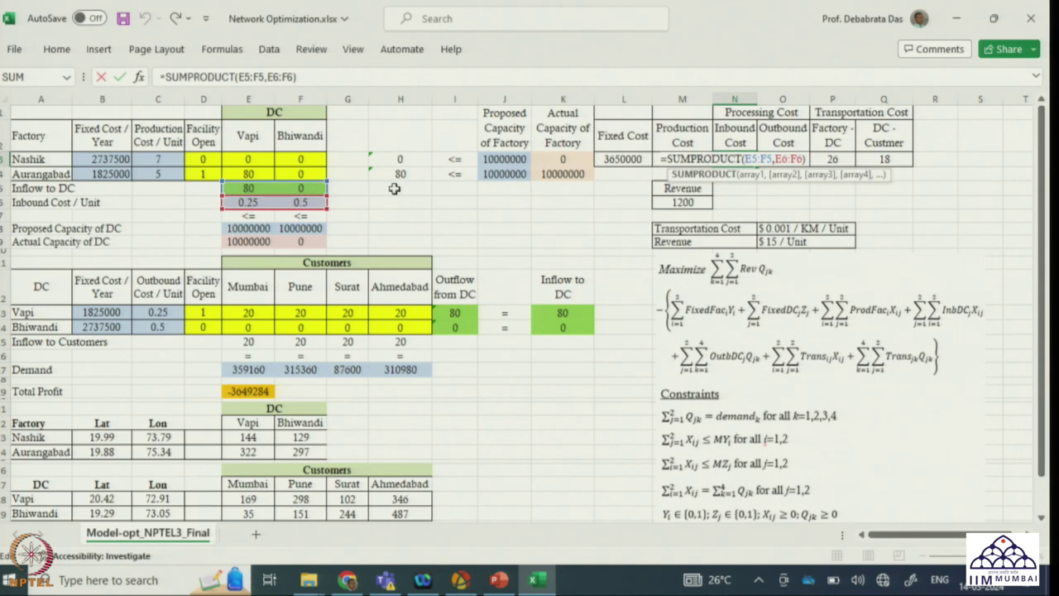
Step: Set O3 to =SUMPRODUCT(C13:C14,I13:I14), using DC outflows I13:I14, so it shows 20
key("Return")
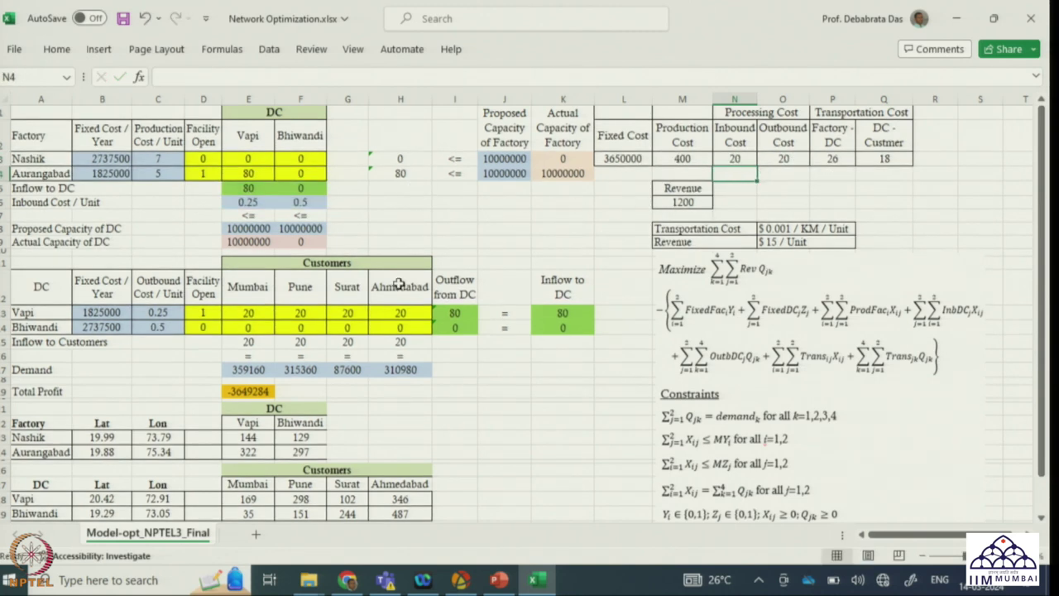
double_click(793, 159)
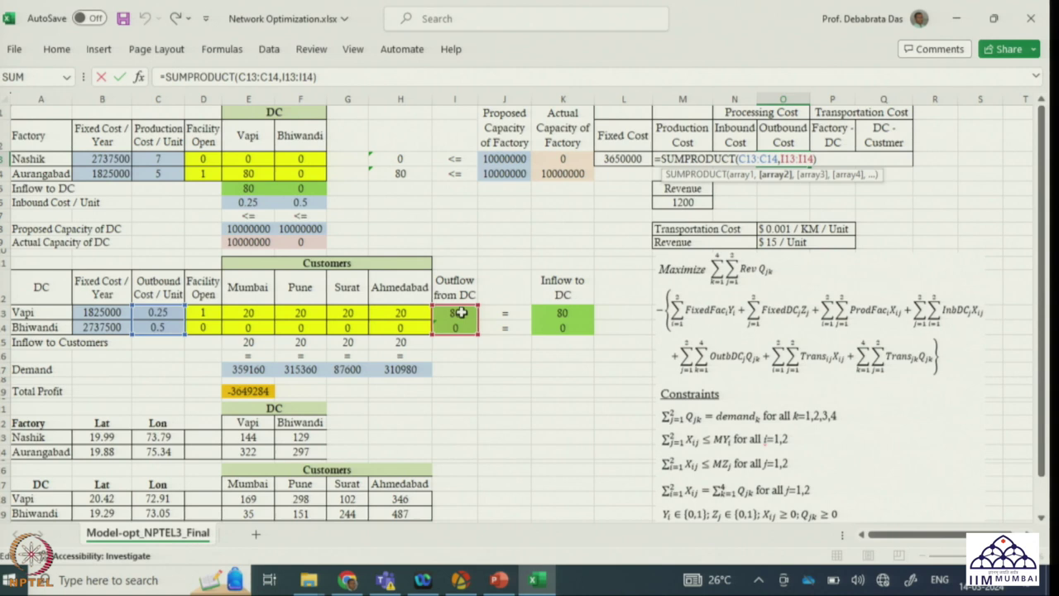
left_click_drag(470, 319, 465, 332)
key("Return")
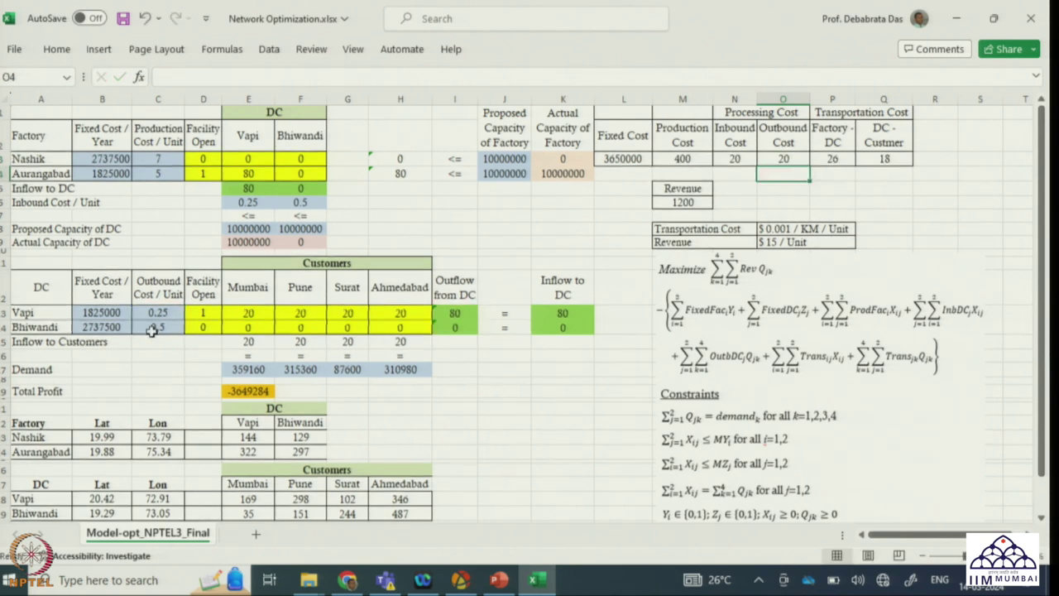
Step: Commit P3's formula =0.001*SUMPRODUCT(E3:F4,E23:F24) unchanged, showing 26
double_click(840, 158)
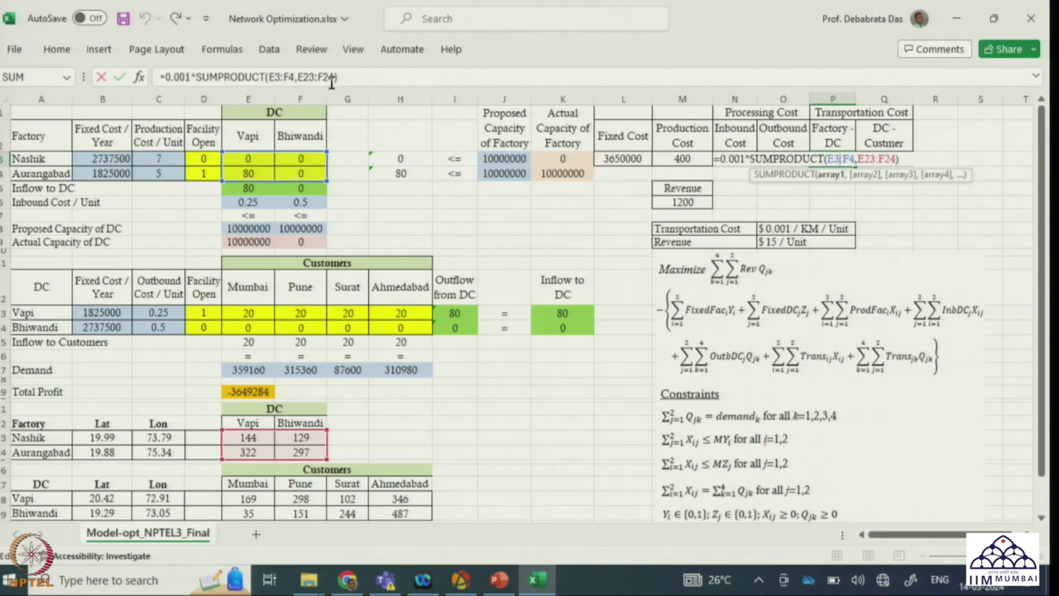
key("Return")
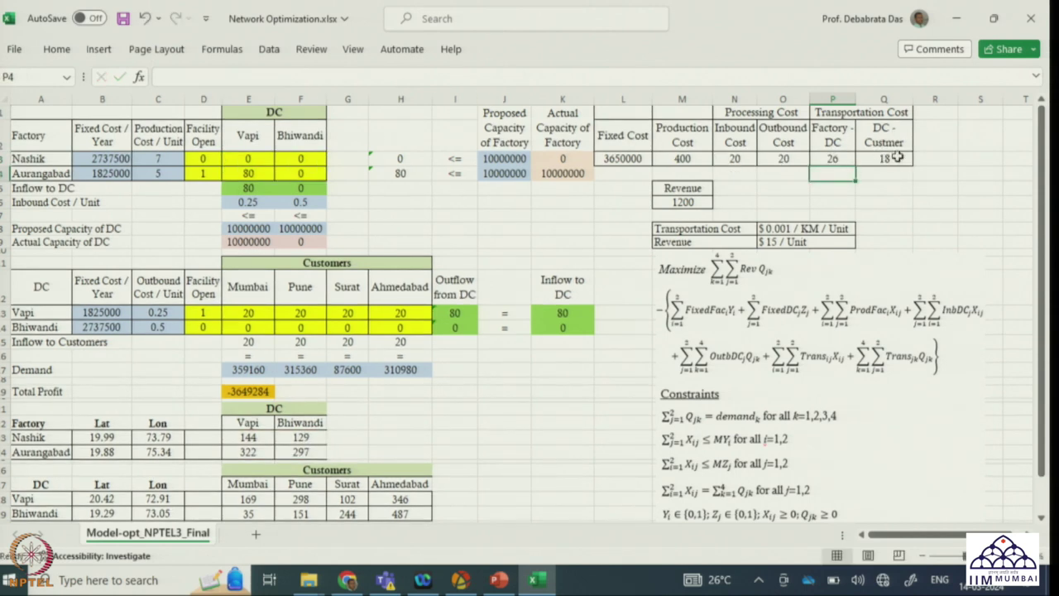
Step: Commit Q3 as =0.001*SUMPRODUCT(E13:H14,E28:H29), showing 18, then select L3:Q3 to review the costs
double_click(897, 157)
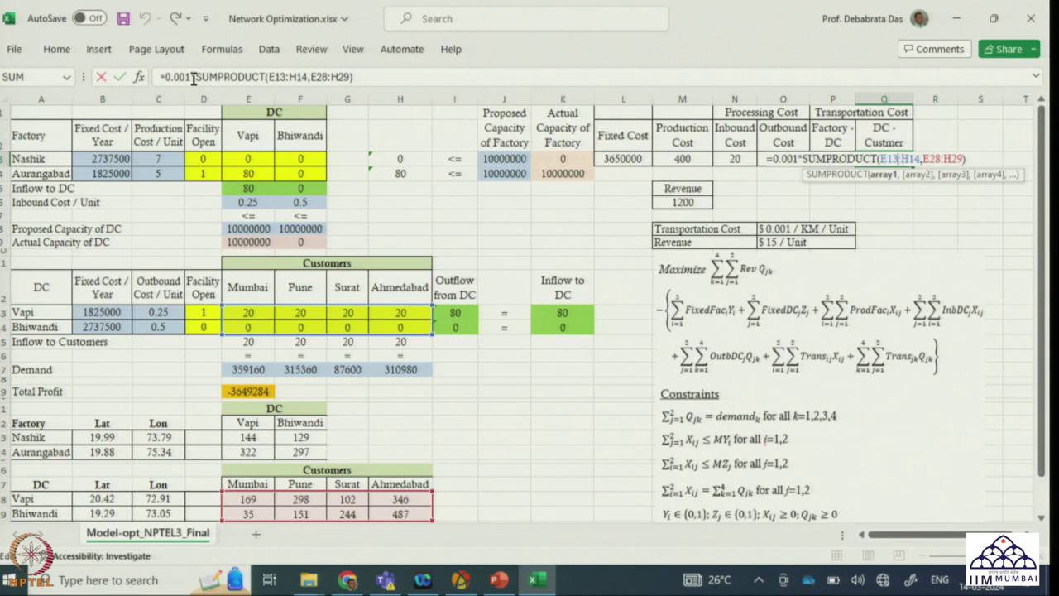
key("Return")
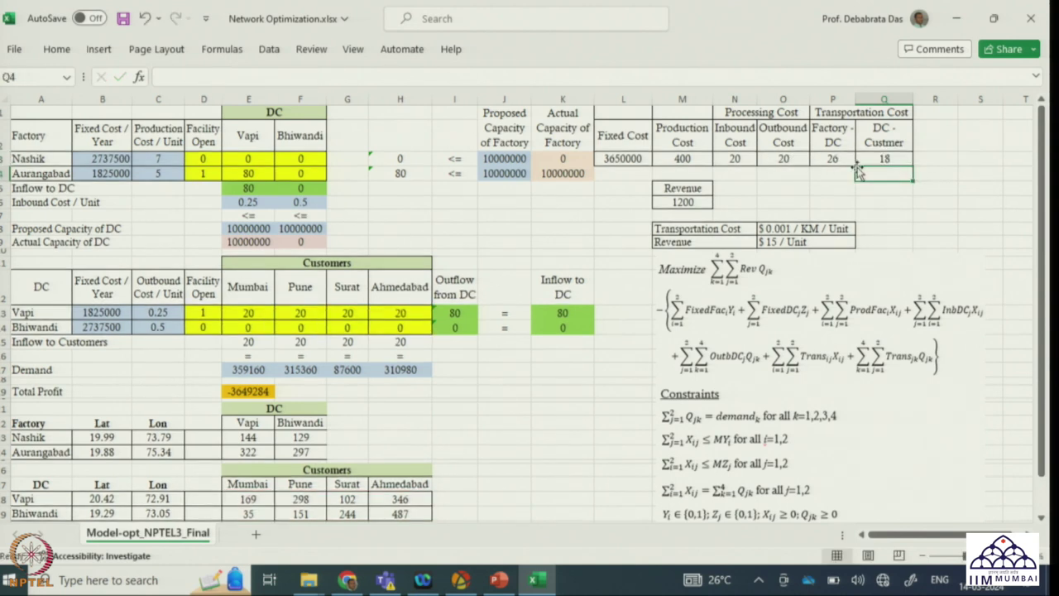
left_click_drag(635, 159, 861, 160)
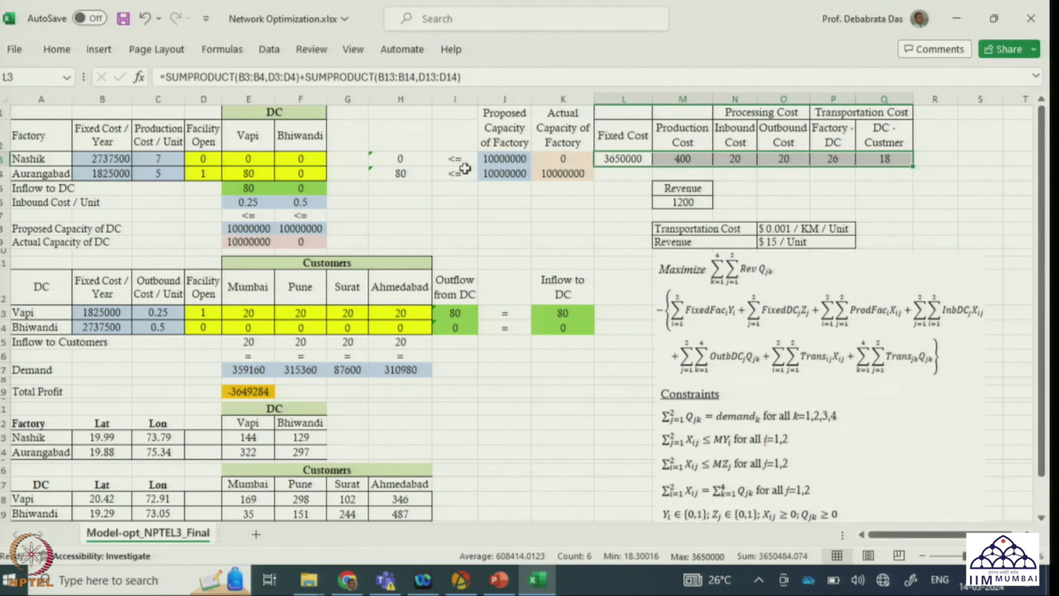
key("Tab")
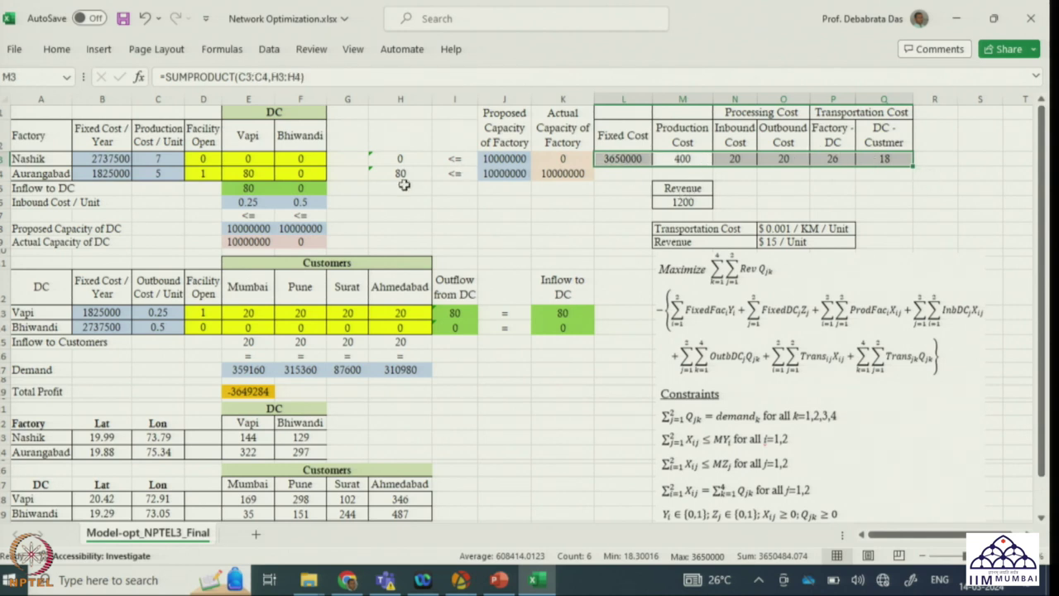
left_click(244, 389)
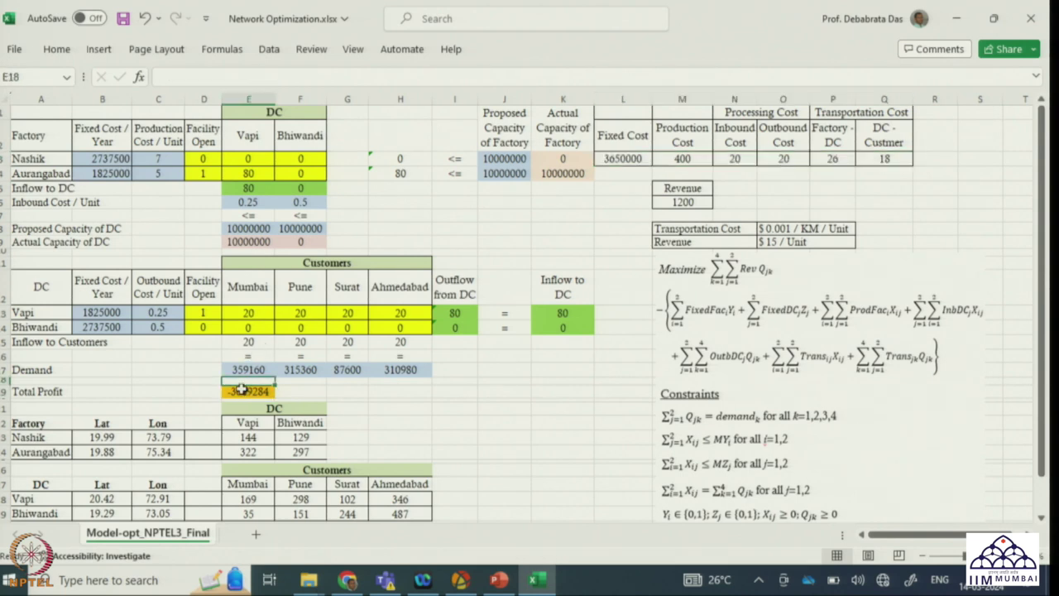
double_click(242, 390)
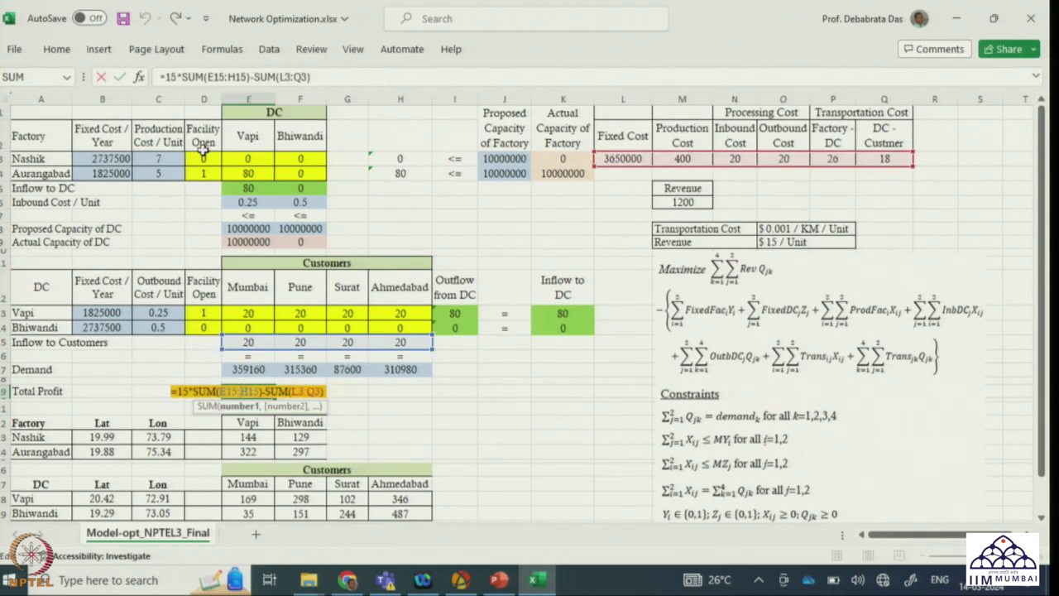
left_click_drag(163, 76, 253, 76)
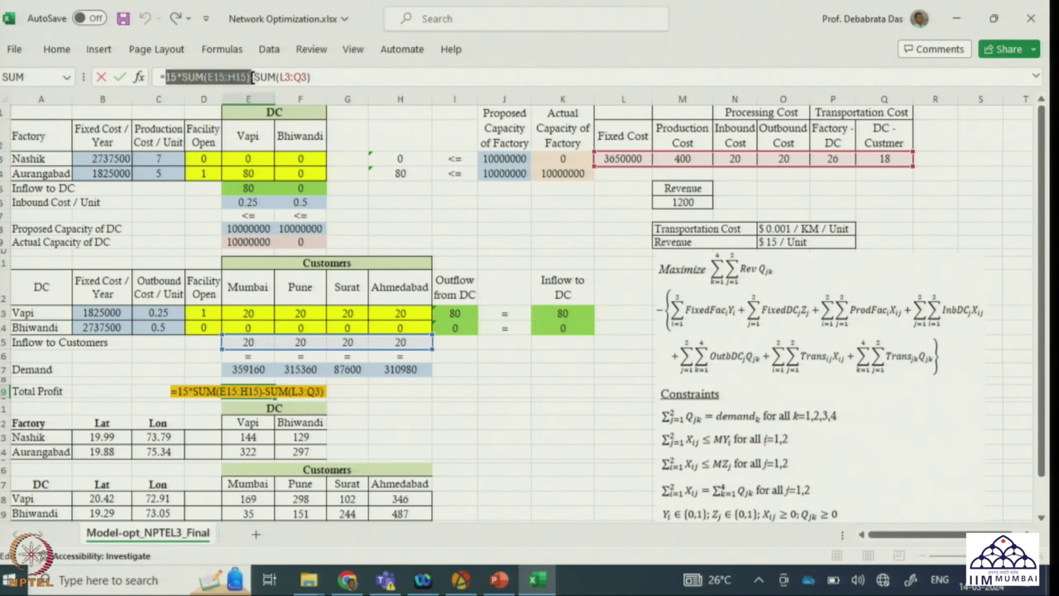
left_click(342, 77)
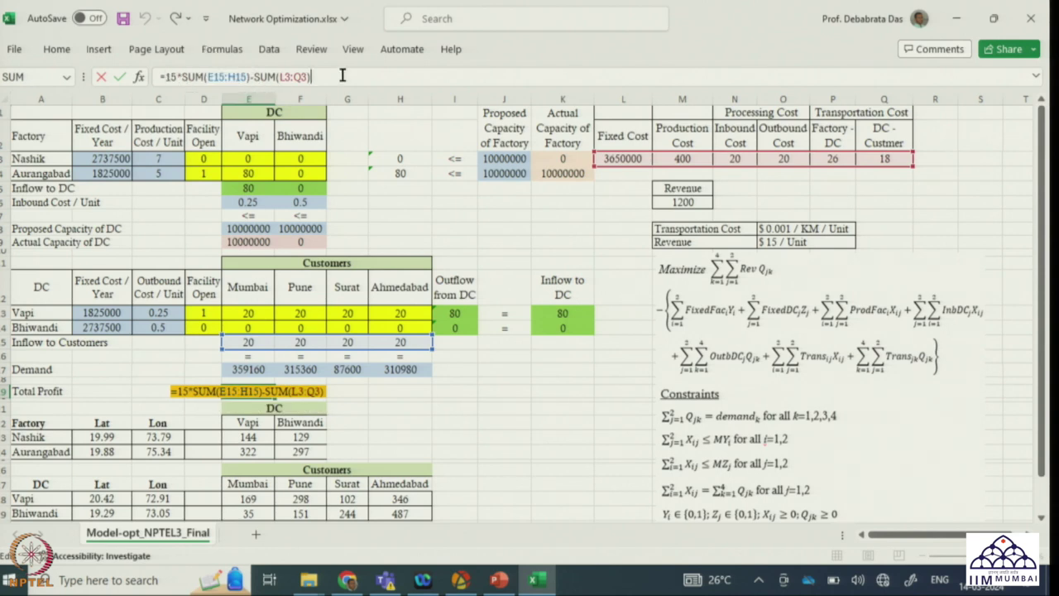
key("Return")
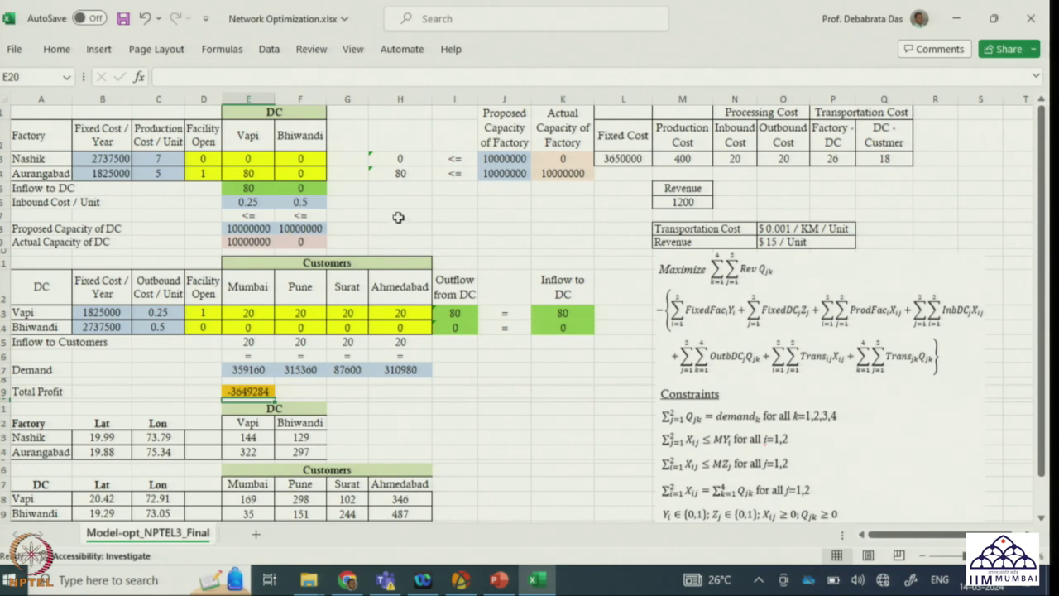
left_click_drag(245, 339, 401, 341)
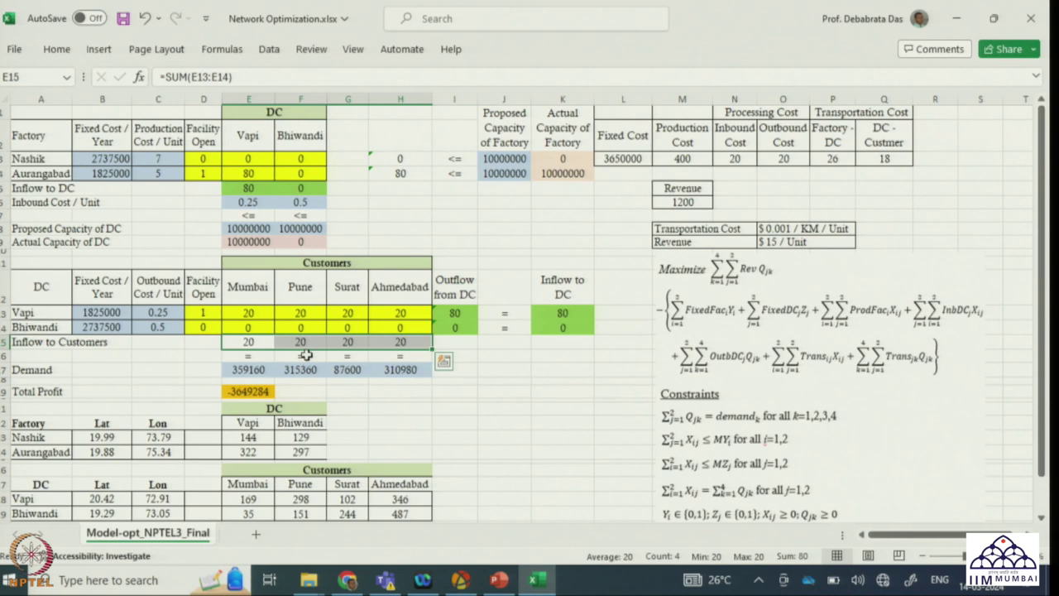
left_click(212, 368)
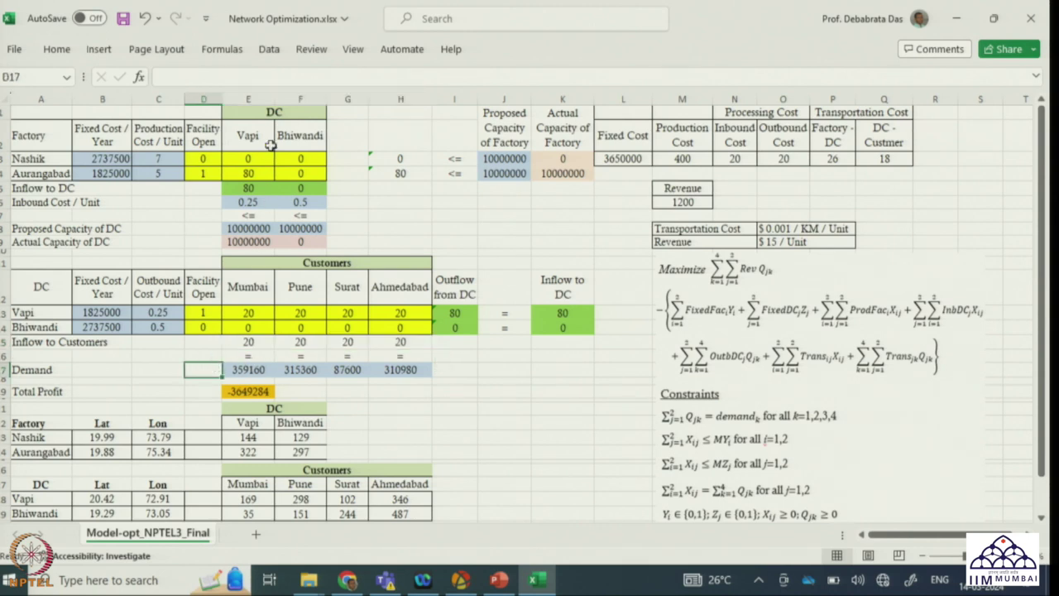
Step: Open Solver from the Data tab and move its dialog aside to review objective E19 and constraints
left_click(269, 49)
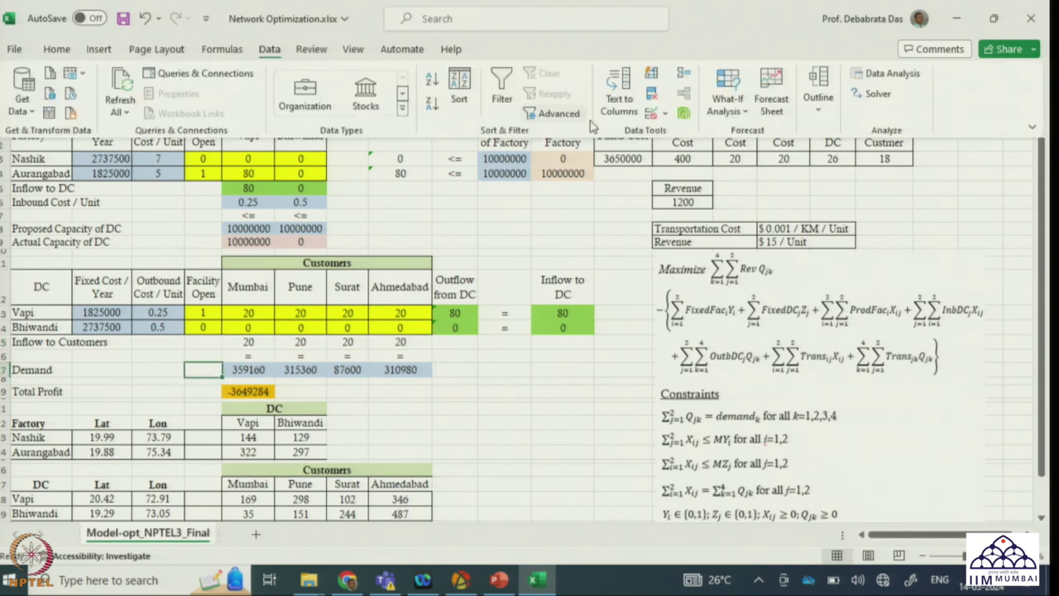
left_click(878, 95)
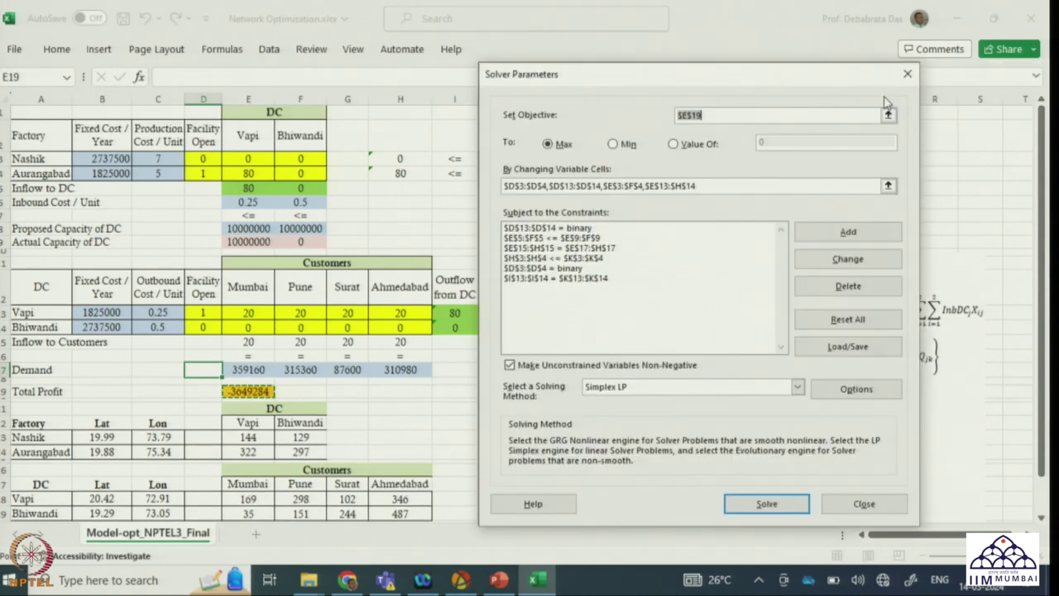
left_click_drag(635, 81, 758, 90)
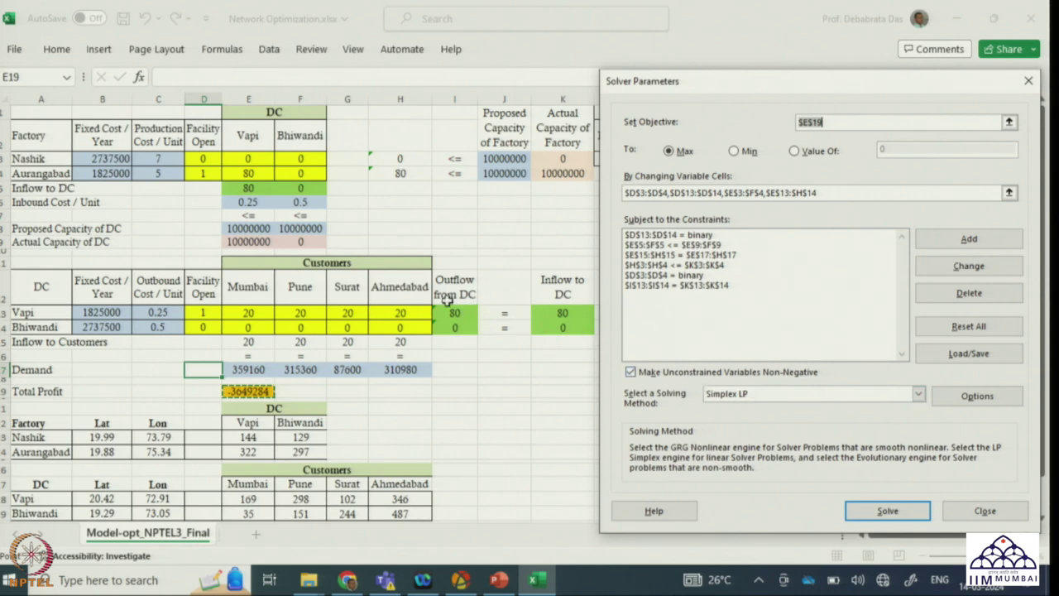
Step: Run Solver, keep its solution, check Total Profit 5927495 in E19, then return to the slides
left_click(887, 512)
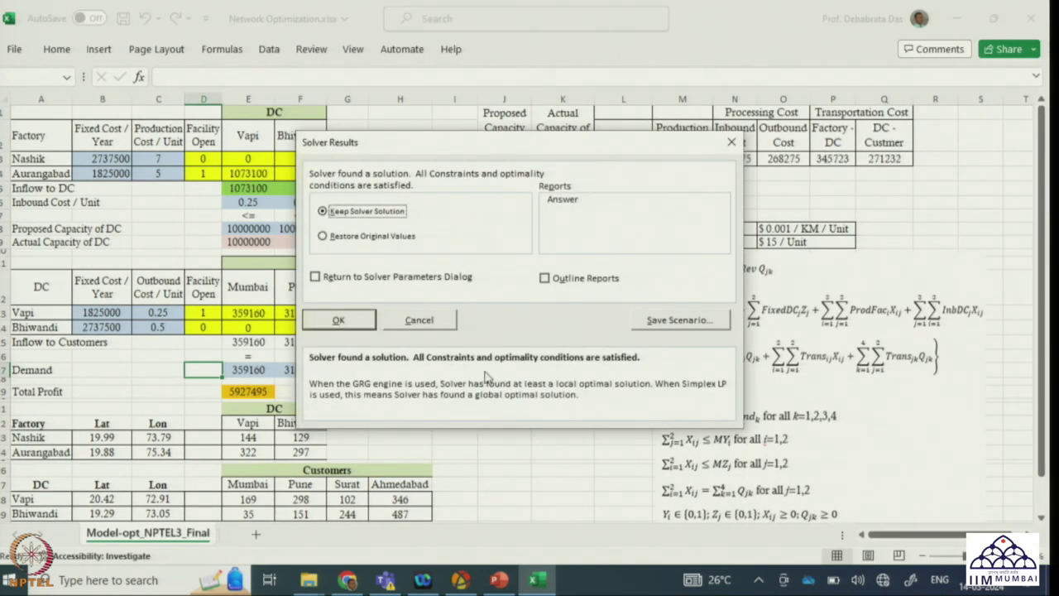
left_click(338, 319)
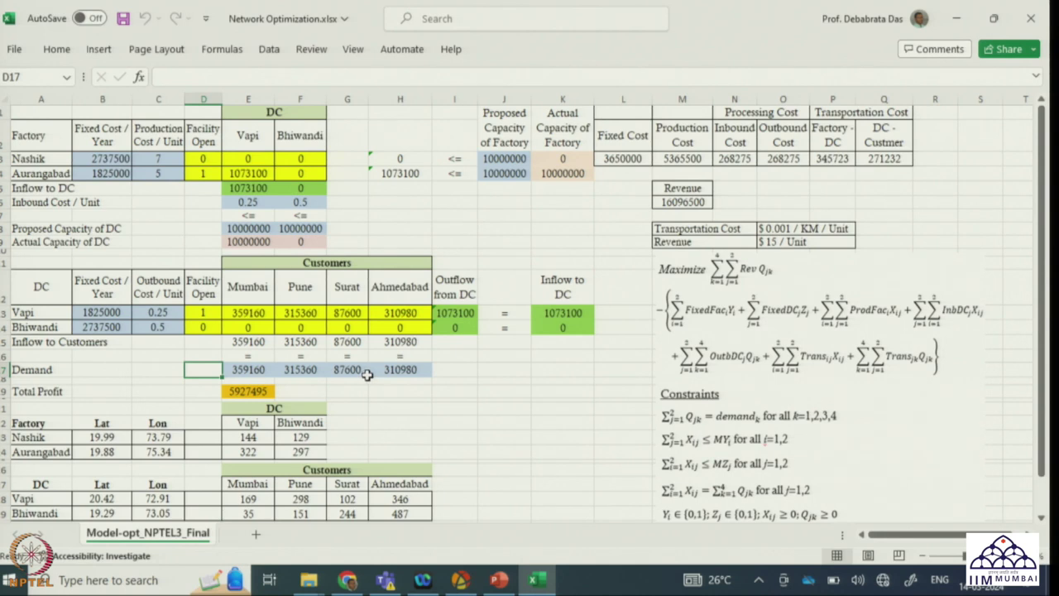
left_click(232, 392)
left_click(398, 408)
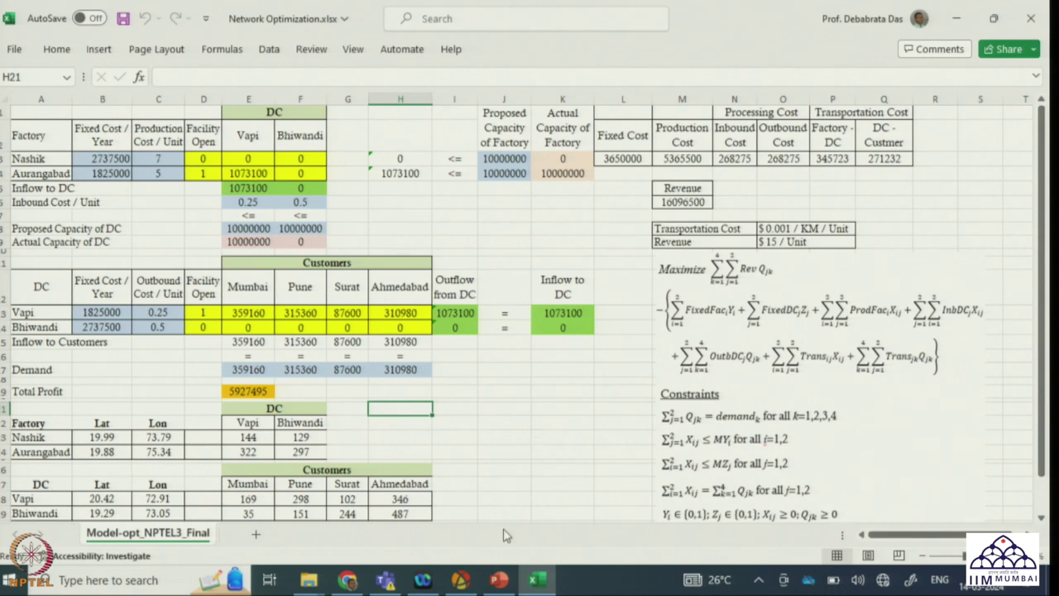
left_click(503, 584)
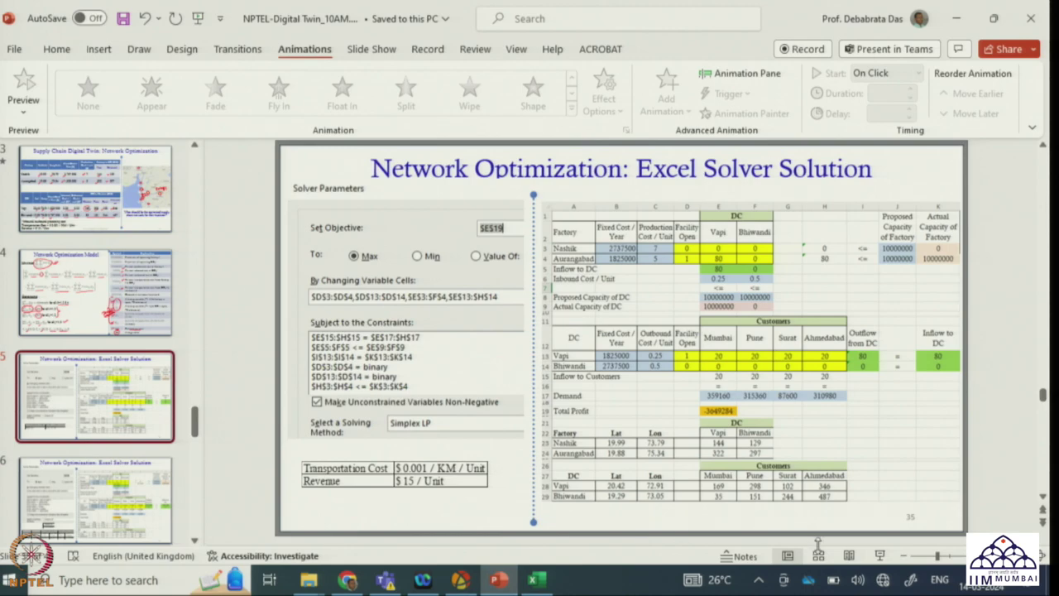
Step: Start the slide show and advance to slide 38, revealing its question about the optimized network
left_click(877, 571)
key("Right")
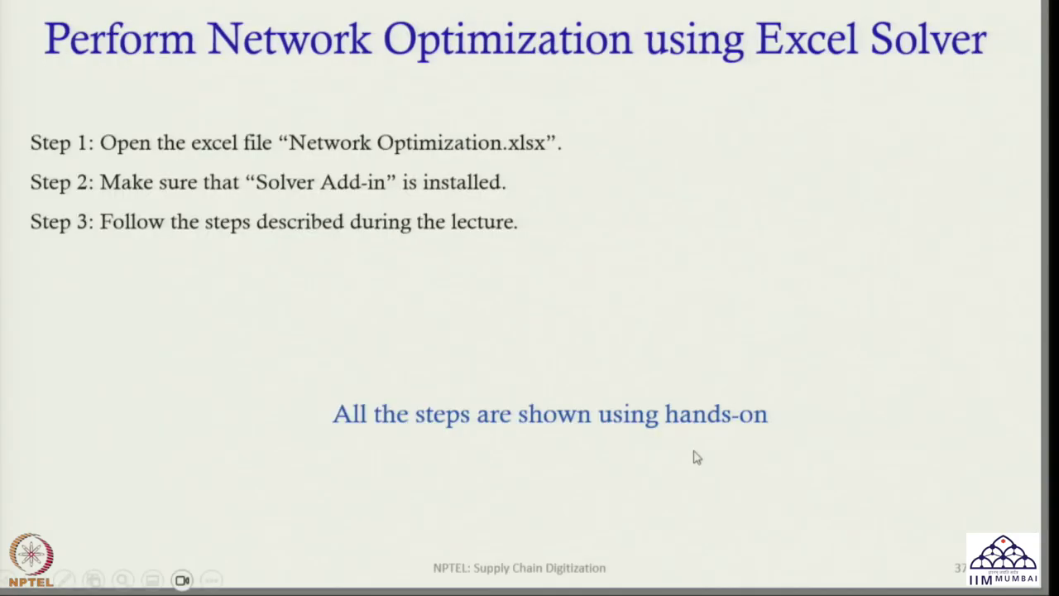
key("Right")
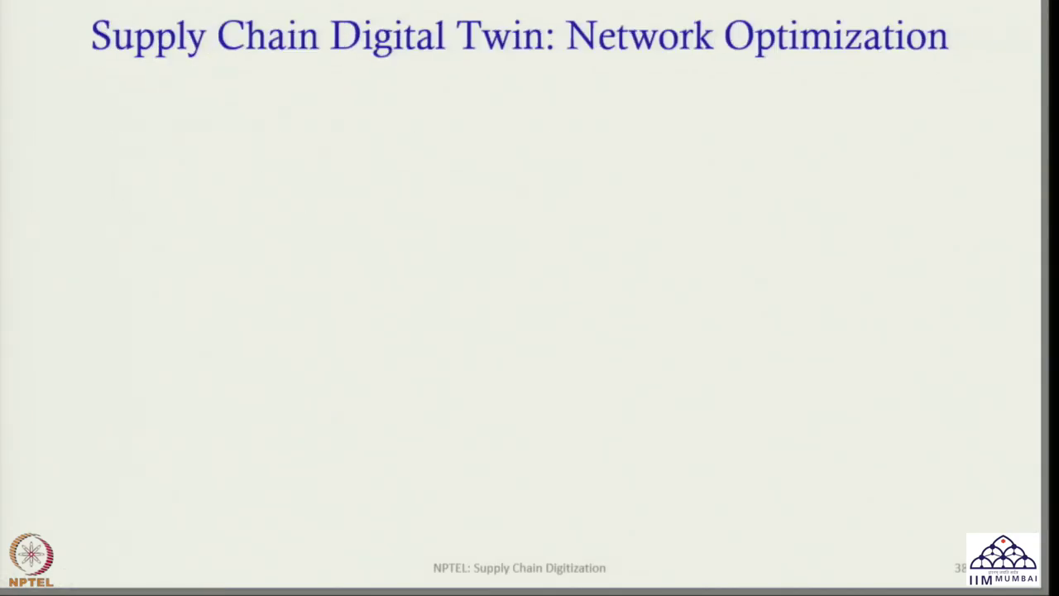
key("Right")
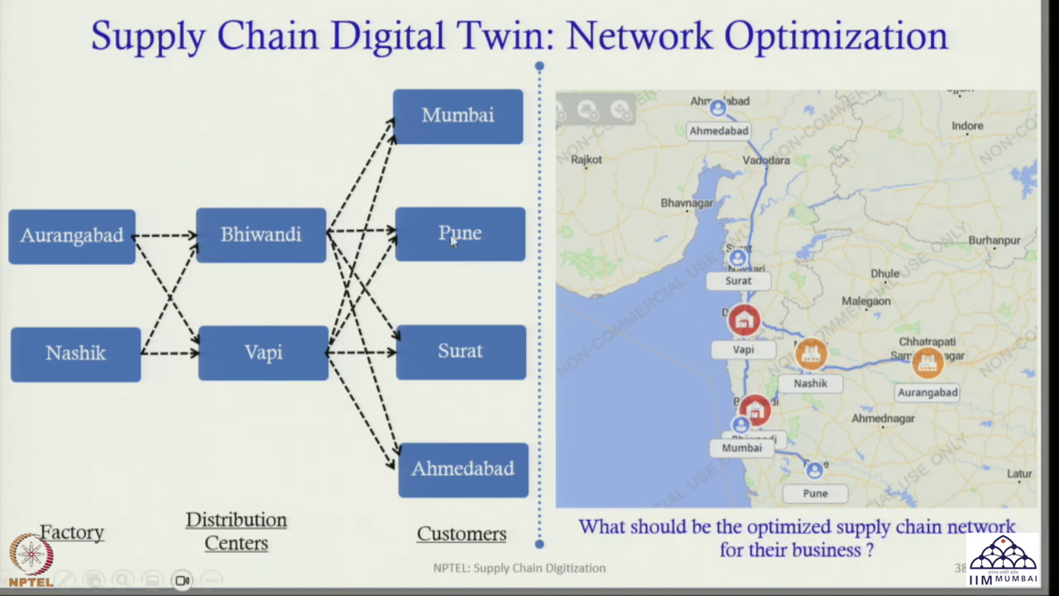
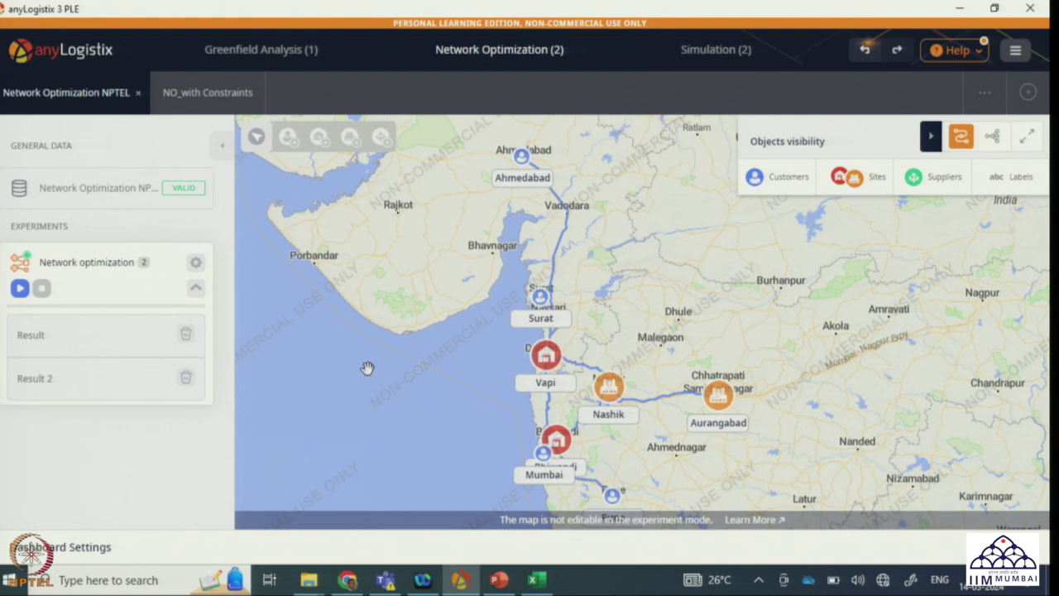
Step: Open the Network Optimization NPTEL input data, filter to In Use (15) tables, and show DCs and Factories
left_click(83, 192)
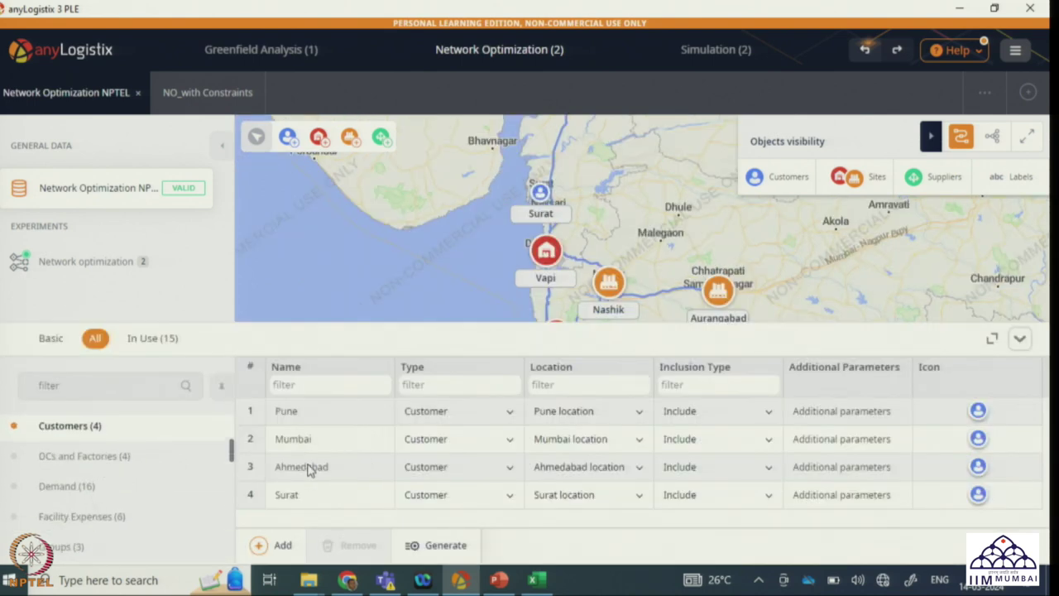
scroll(90, 505, "up", 3)
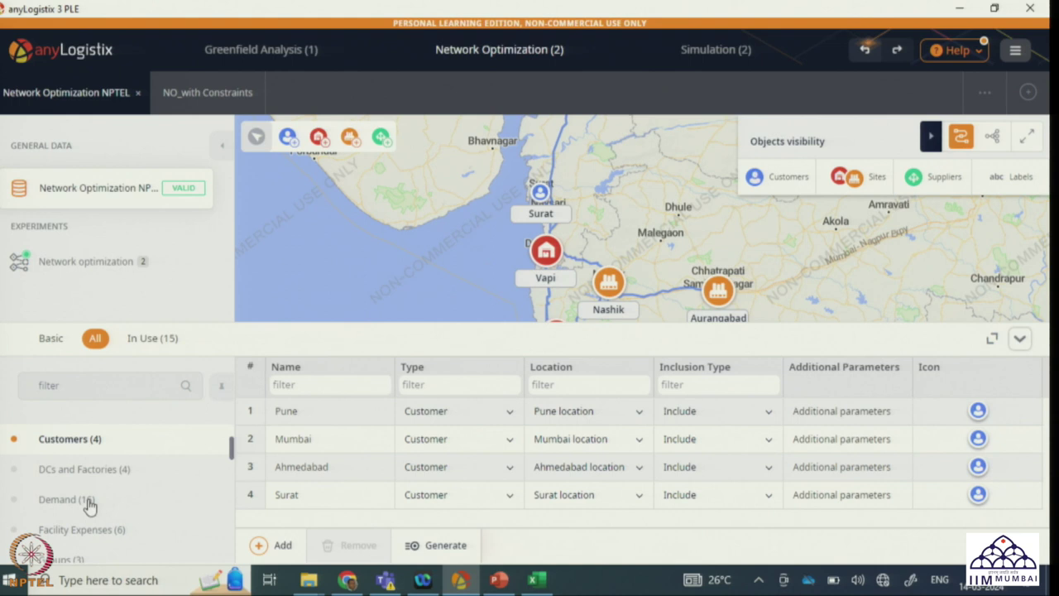
scroll(91, 502, "down", 2)
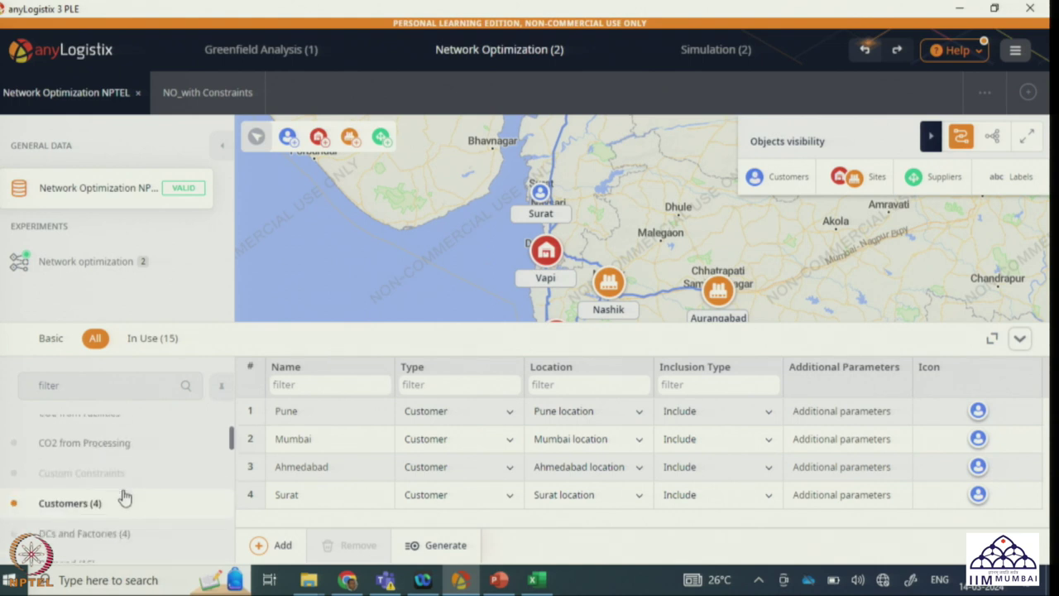
left_click(153, 339)
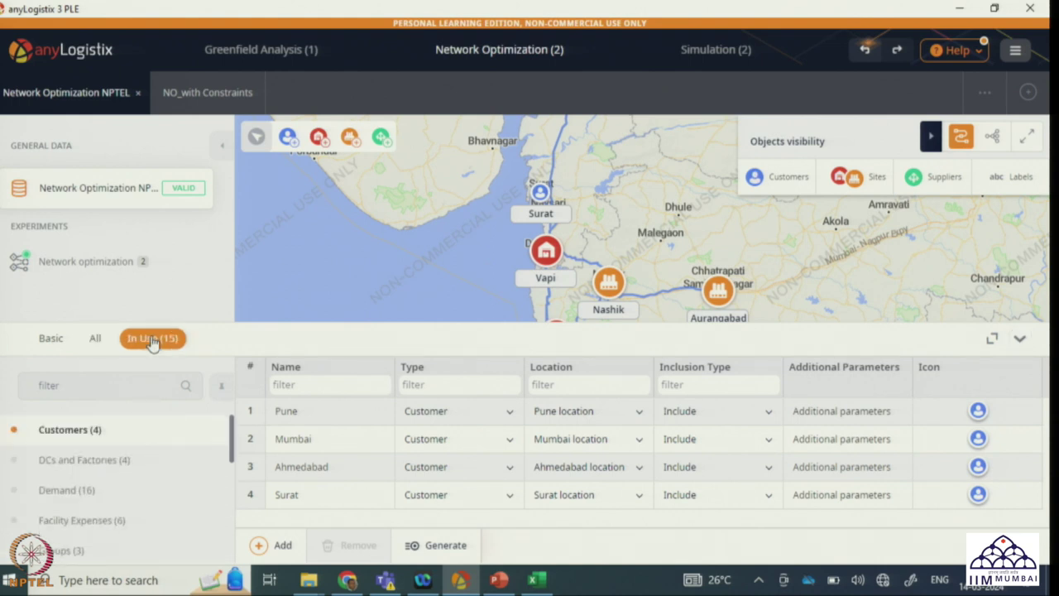
left_click(96, 461)
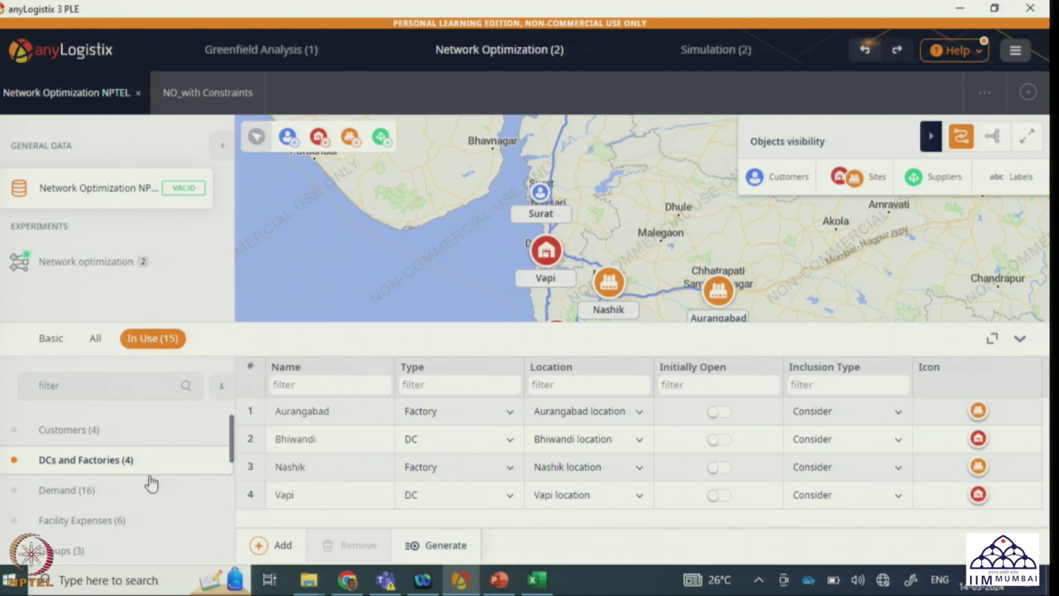
Step: Show the Demand table and inspect Pune SKU1's periodic demand parameters (260 daily)
left_click(102, 493)
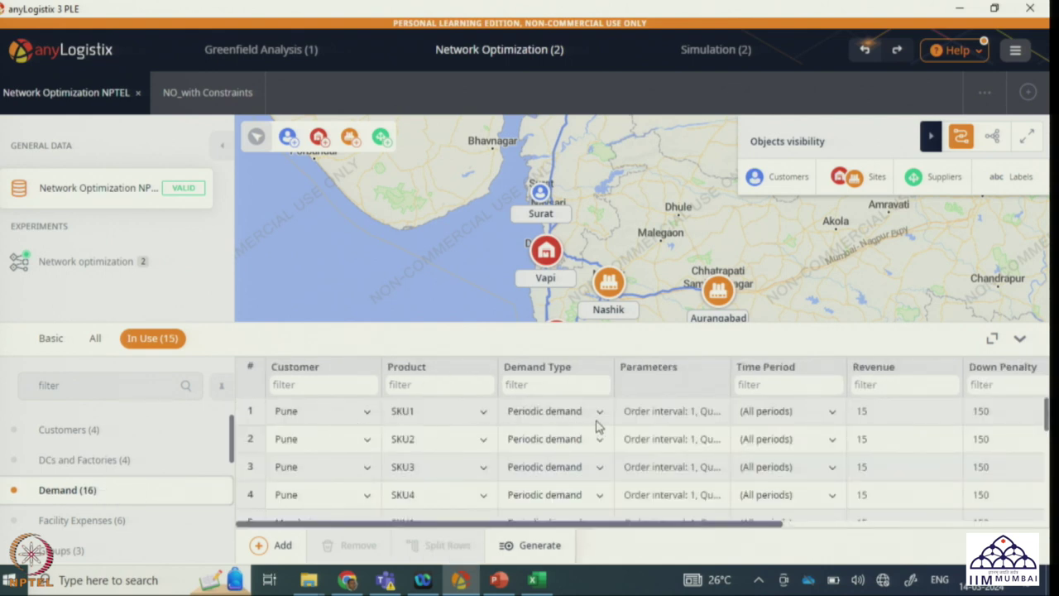
double_click(667, 412)
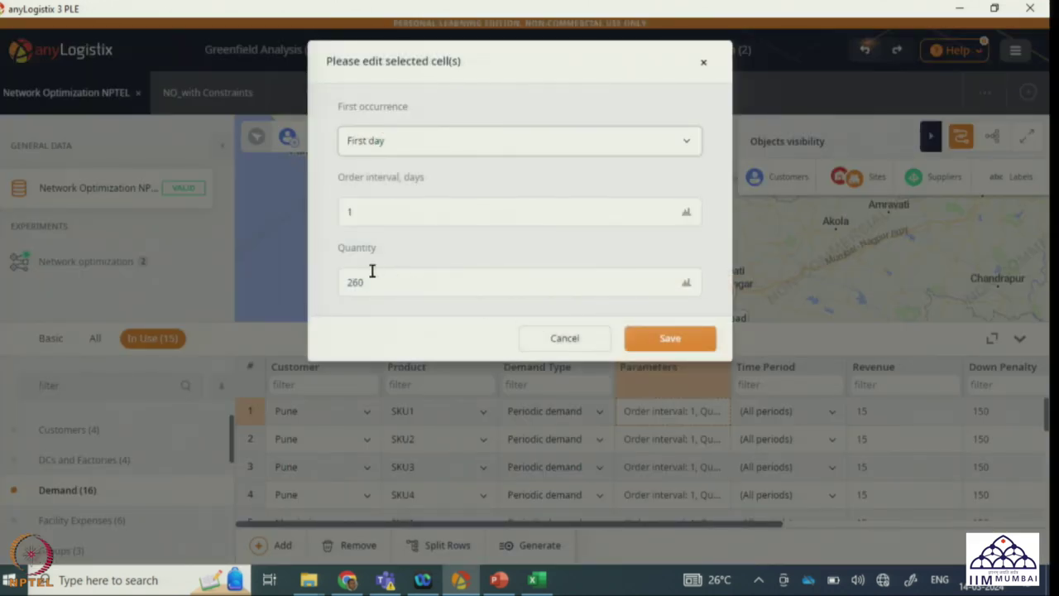
left_click(565, 339)
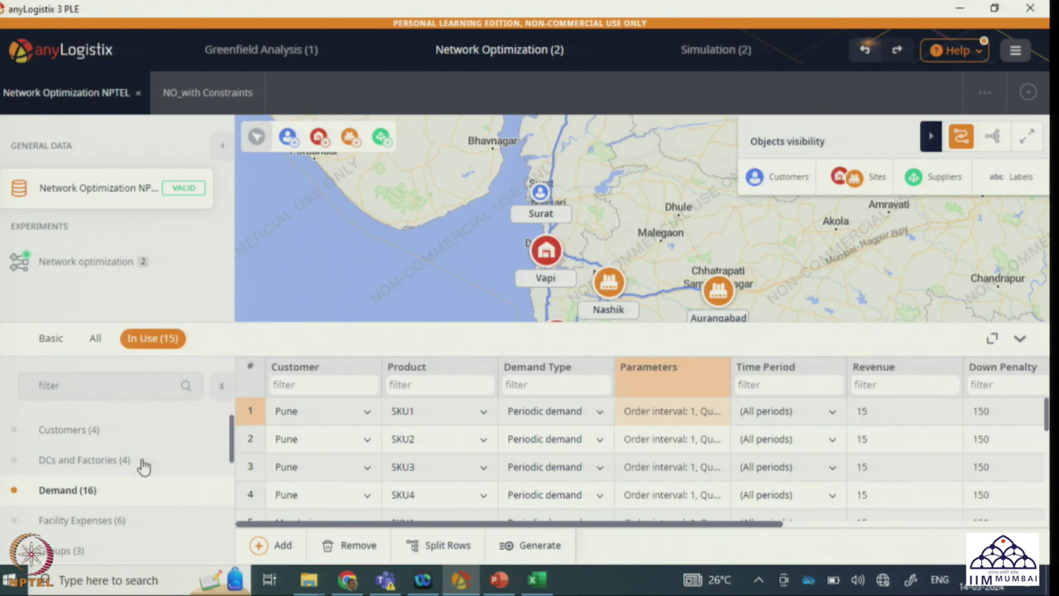
Step: Review Facility Expenses (Bhiwandi 7,500, Aurangabad 5,000), then show the Groups table
scroll(103, 467, "down", 2)
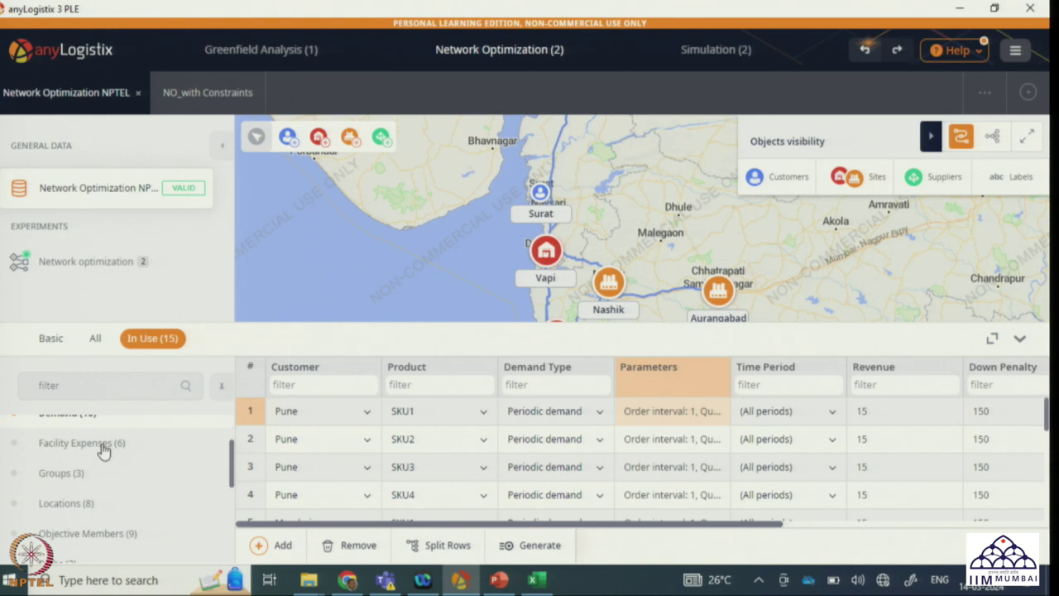
left_click(101, 448)
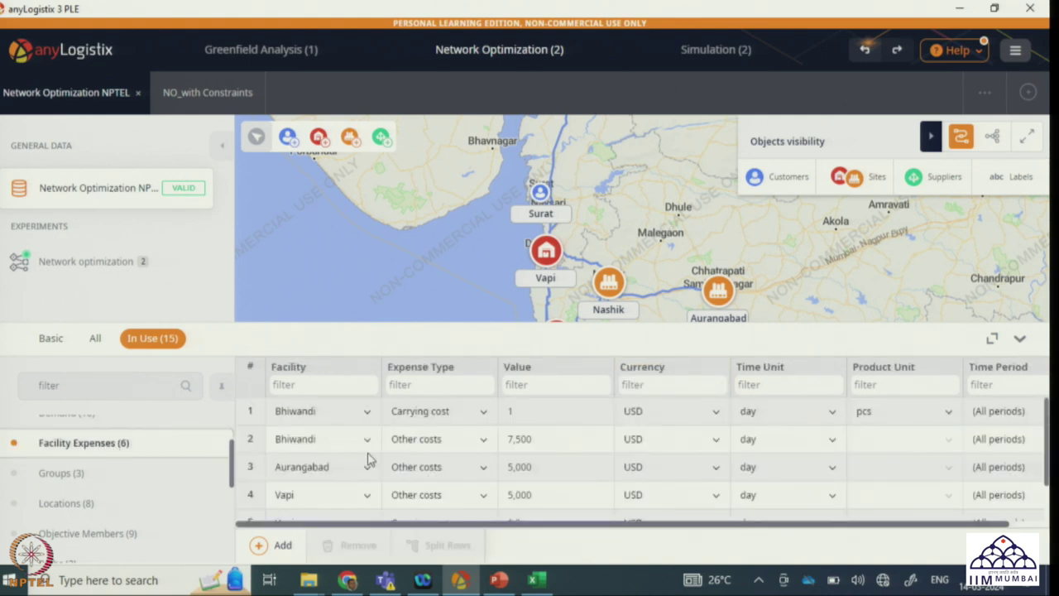
scroll(370, 460, "down", 1)
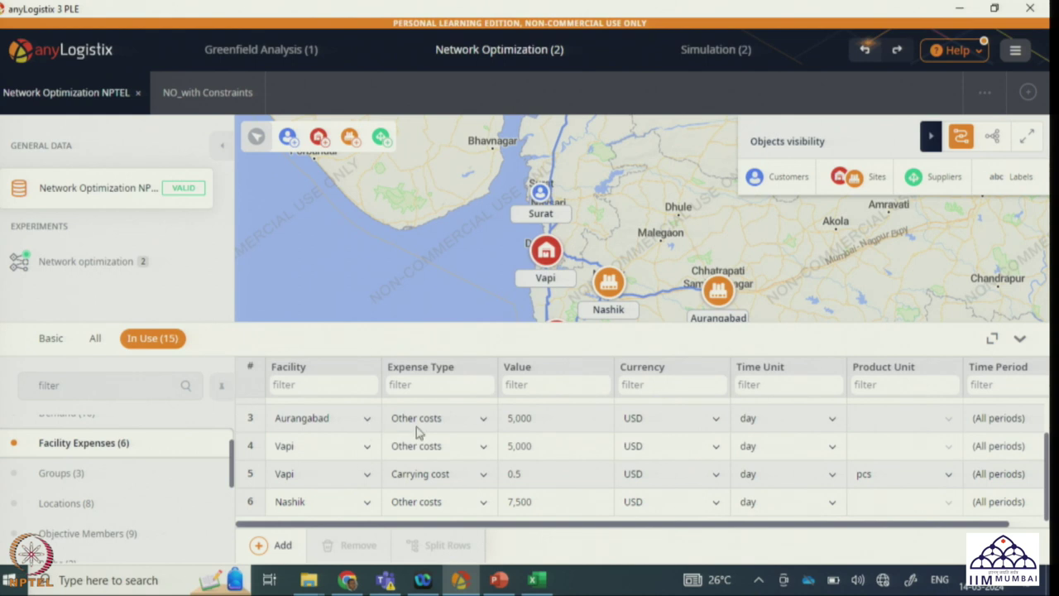
scroll(522, 427, "up", 1)
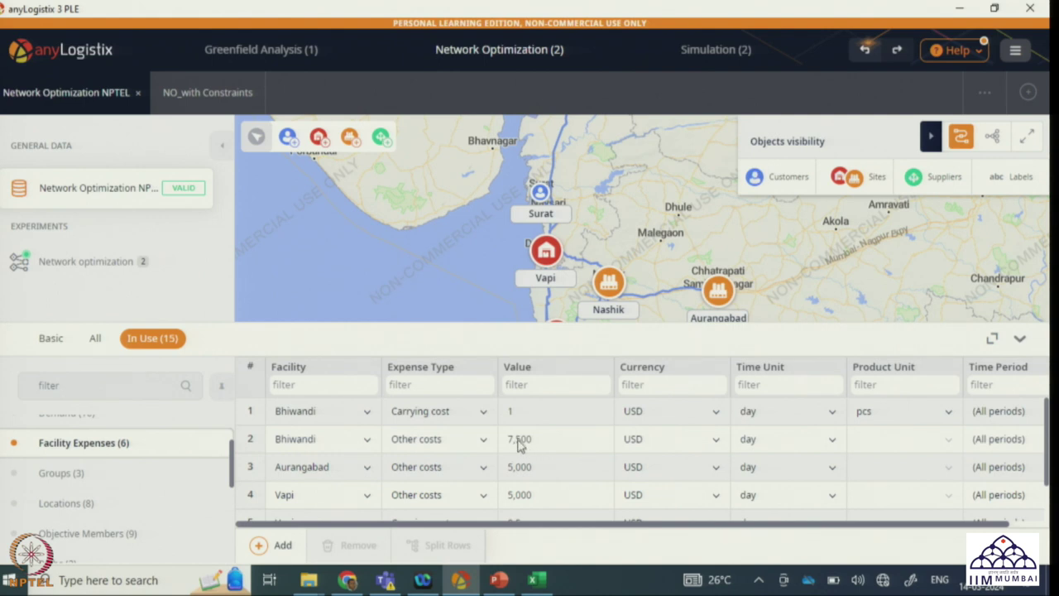
left_click(43, 475)
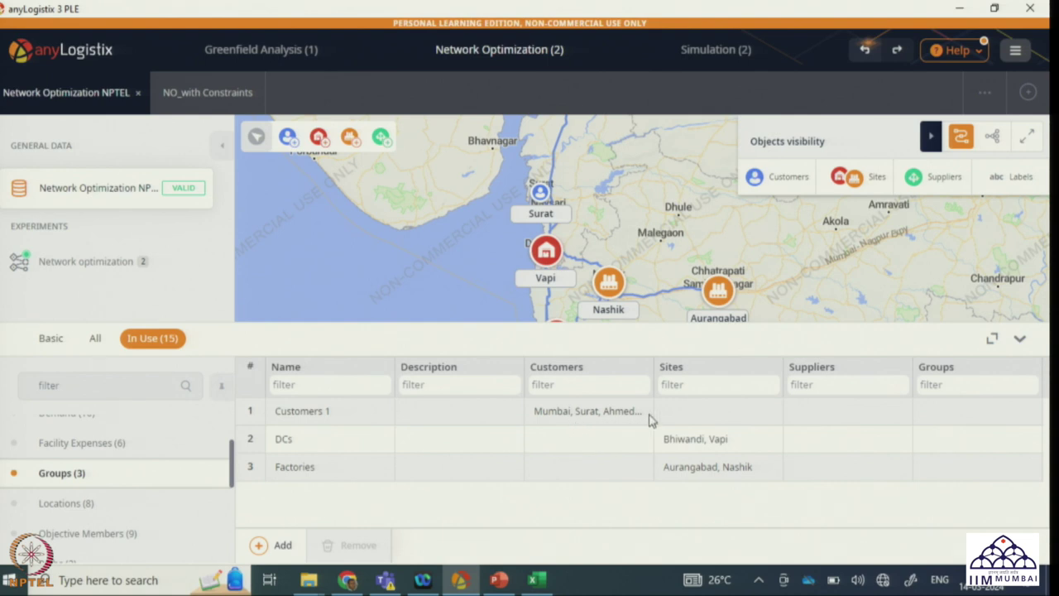
Step: Check the Locations table's latitude and longitude columns, then show the Objective Members table
left_click(99, 505)
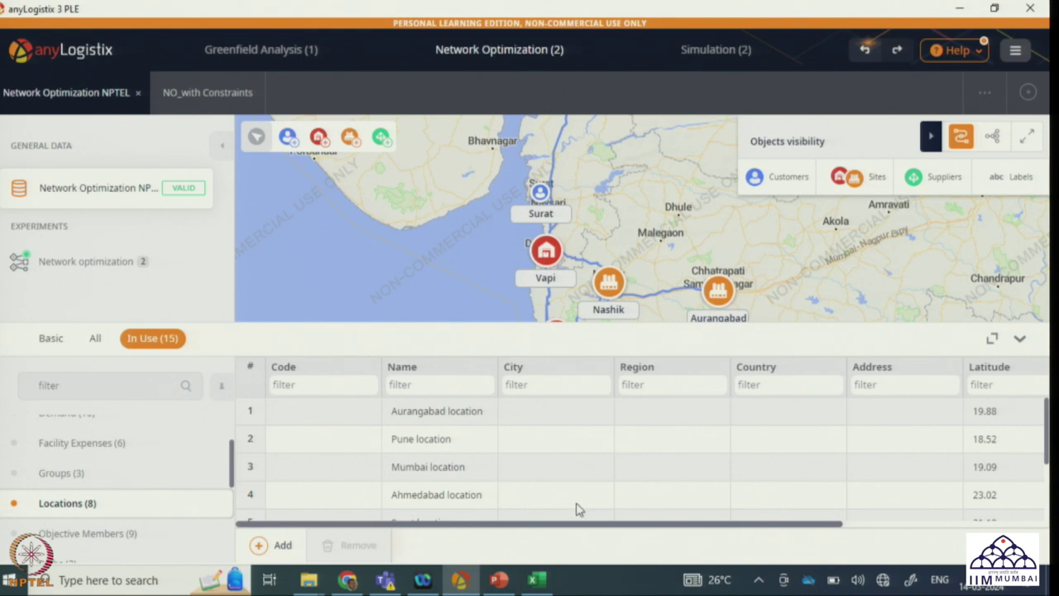
left_click_drag(567, 525, 808, 504)
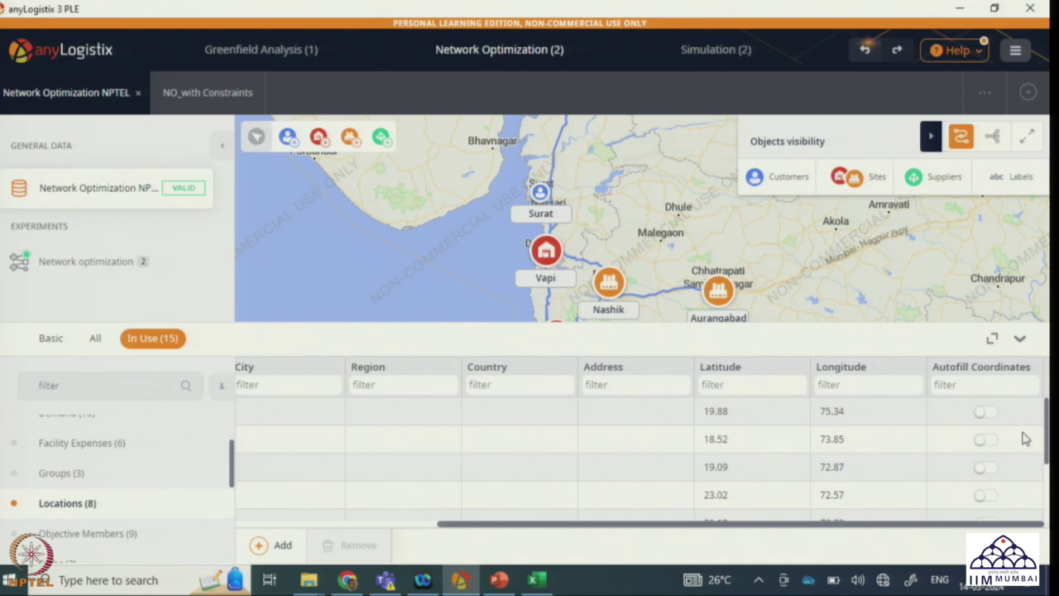
left_click_drag(836, 527, 503, 522)
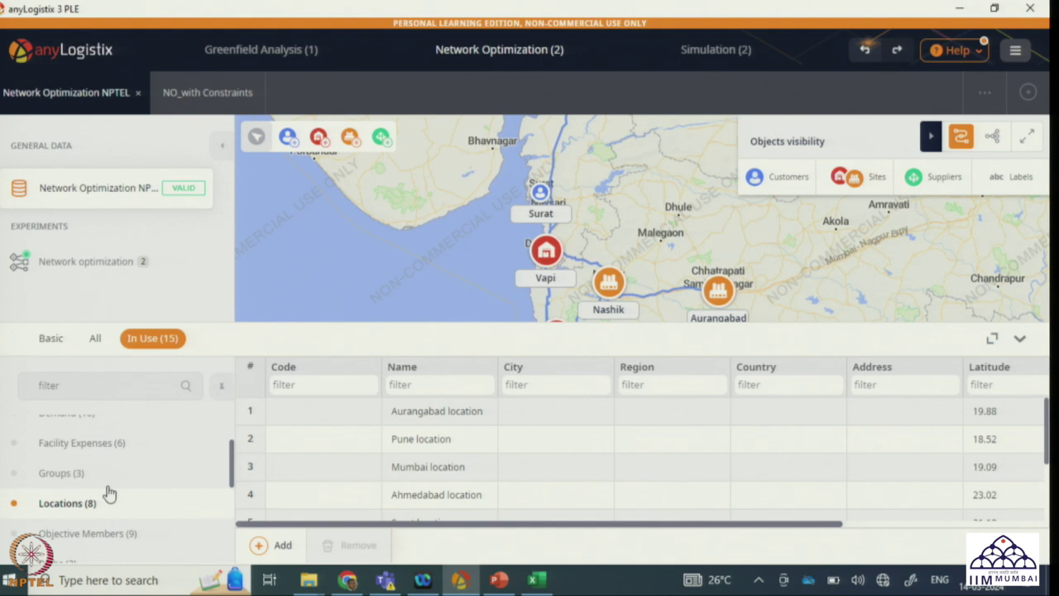
scroll(109, 493, "down", 2)
left_click(110, 459)
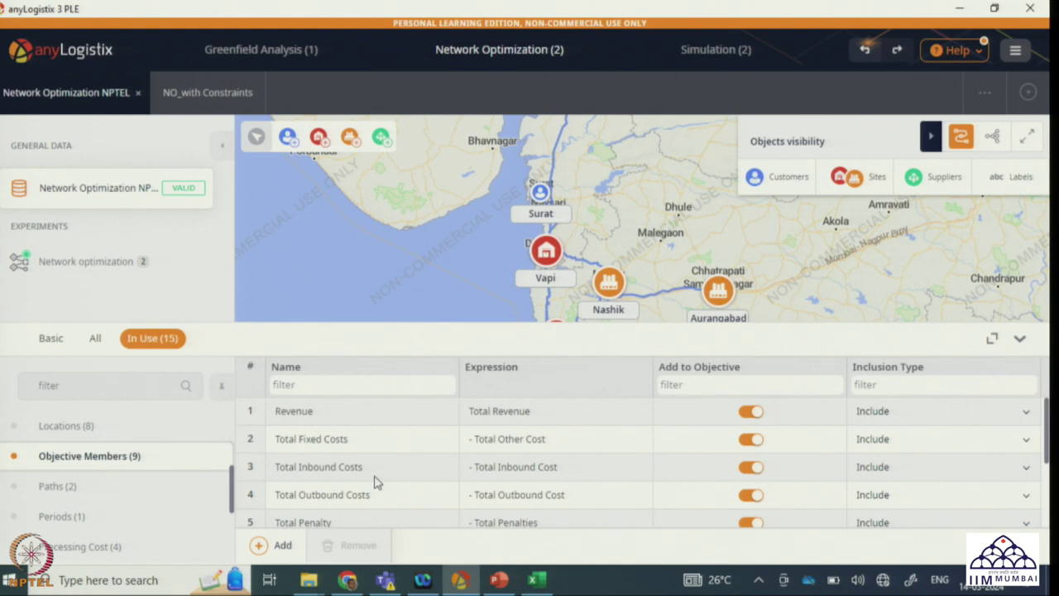
Step: Scroll through the nine objective members, then show the Periods table (1/1/21 to 12/31/21)
scroll(374, 483, "down", 1)
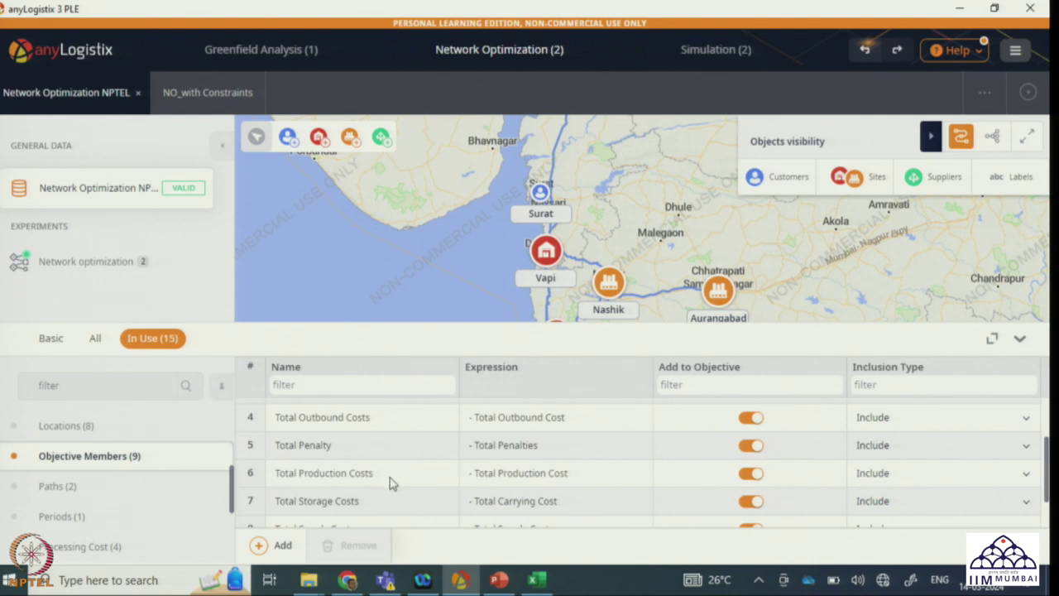
scroll(389, 483, "down", 1)
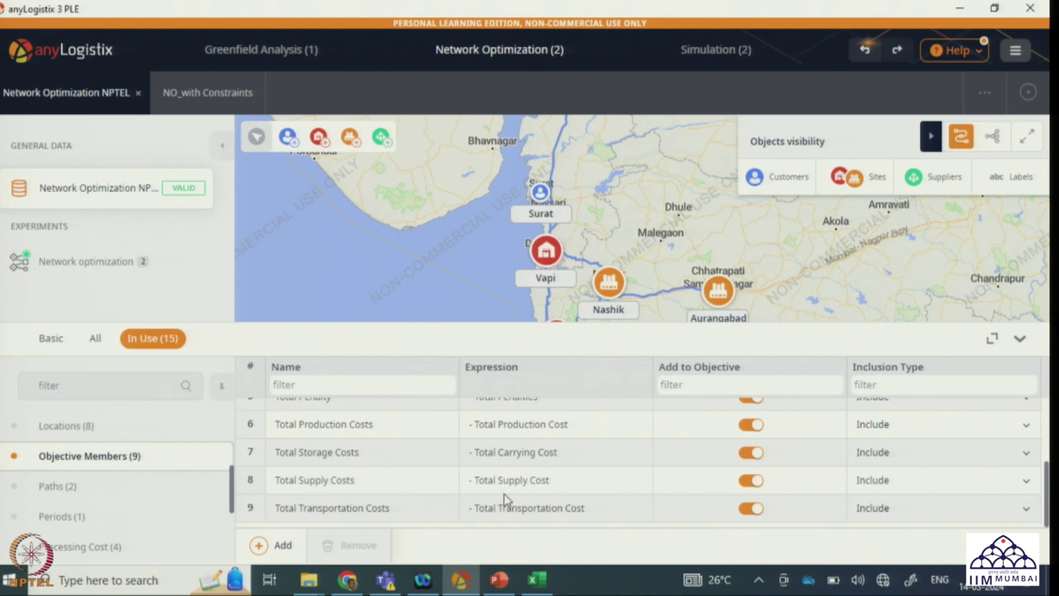
scroll(381, 467, "up", 2)
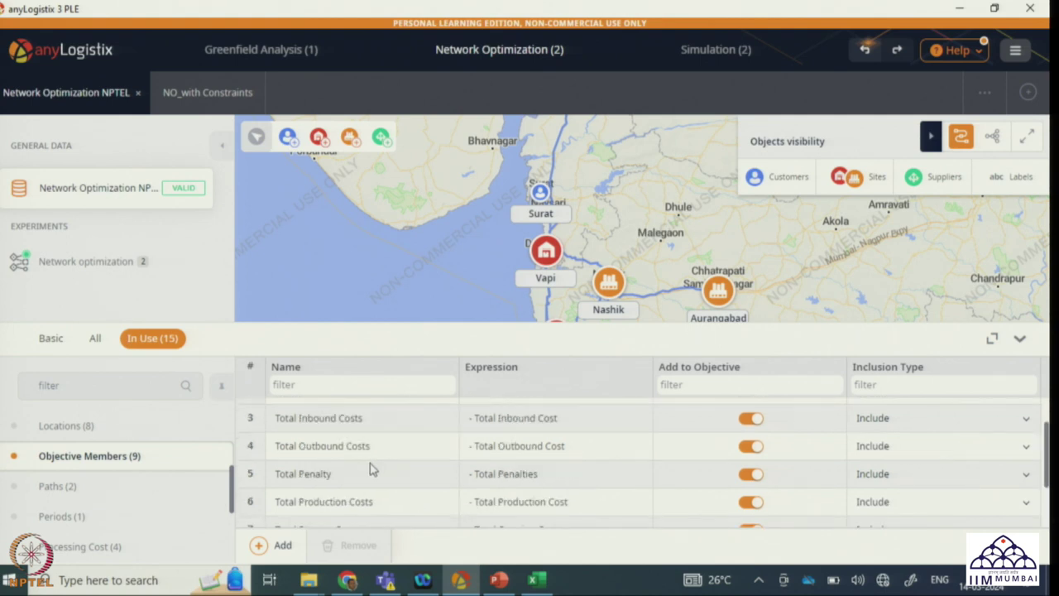
scroll(415, 462, "up", 1)
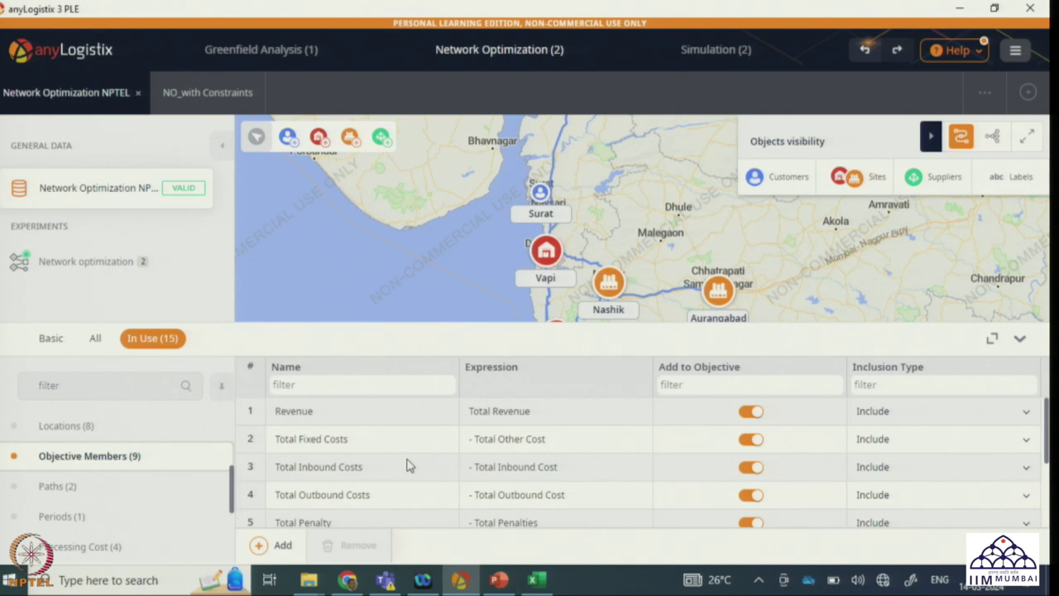
left_click(79, 523)
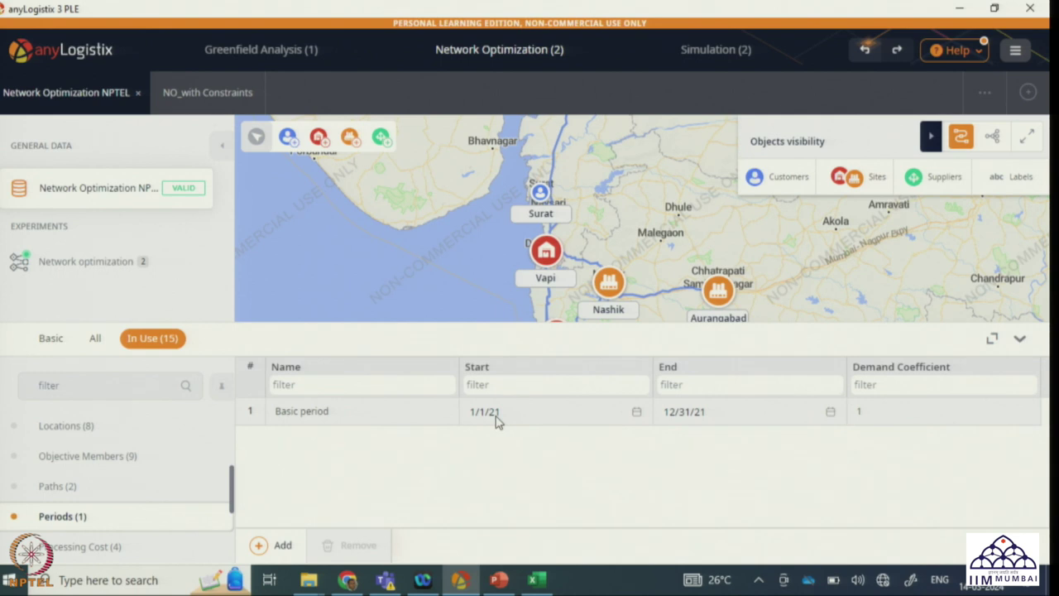
Step: Return to the top of the In Use list and show Customers Pune, Mumbai, Ahmedabad and Surat
scroll(105, 508, "down", 2)
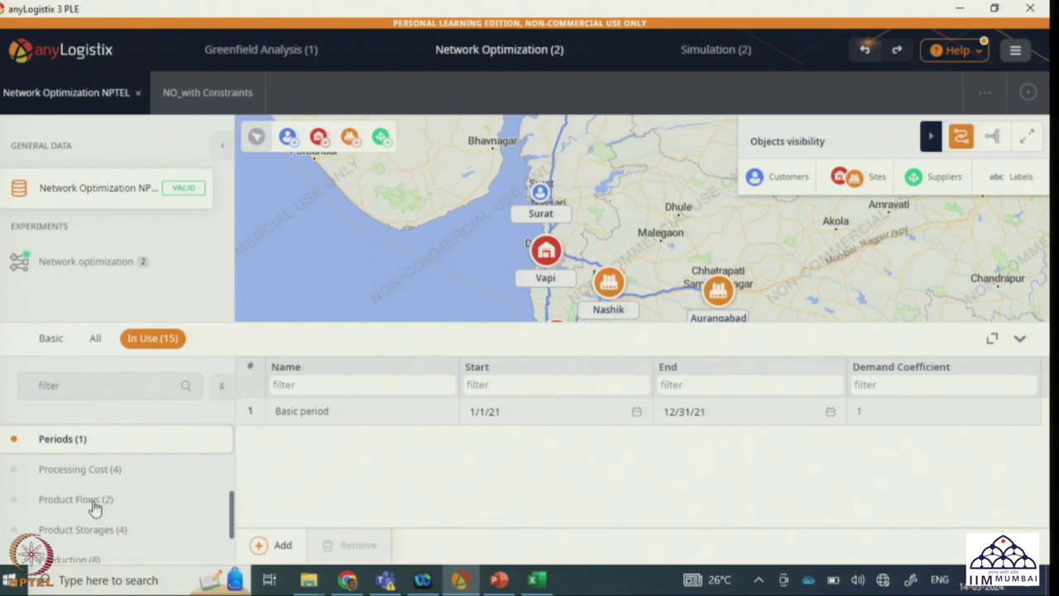
scroll(109, 528, "down", 2)
scroll(101, 517, "up", 4)
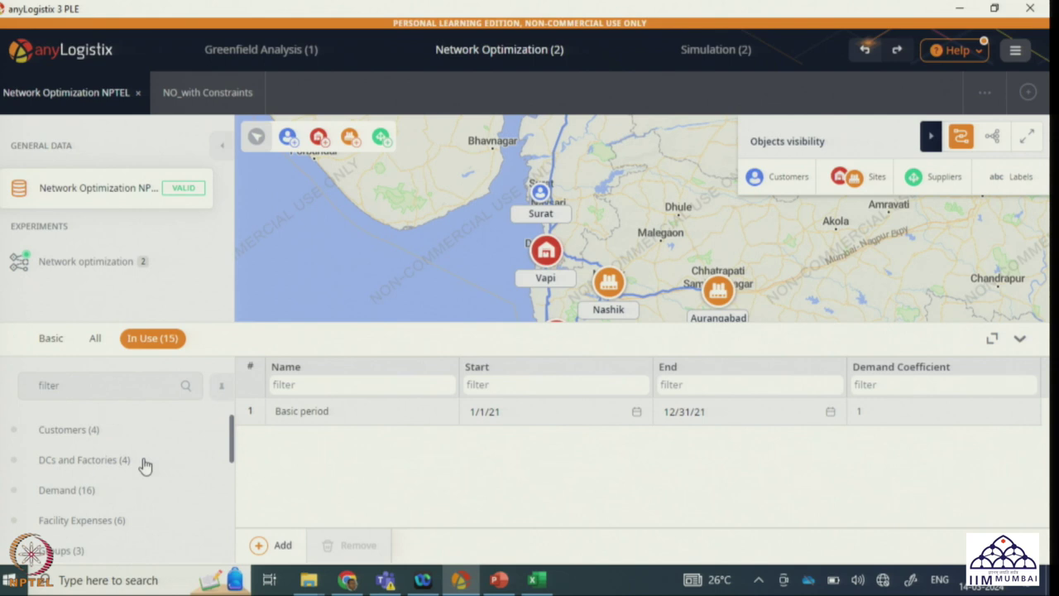
left_click(73, 429)
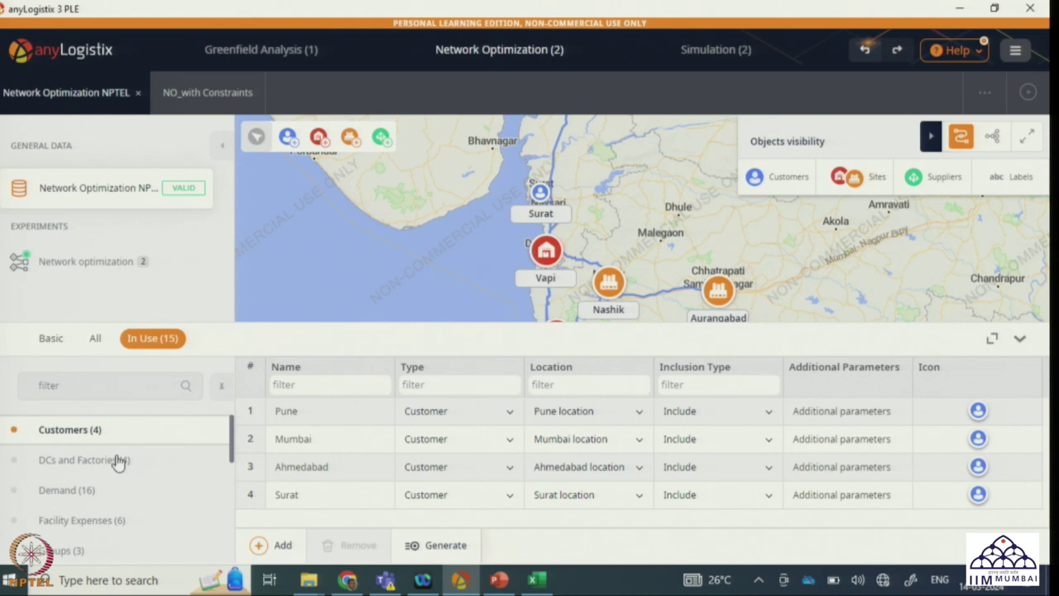
Step: Run the Network optimization experiment and confirm Iteration 1's 5,927,494.813 profit matches Excel's 5927495
left_click(82, 264)
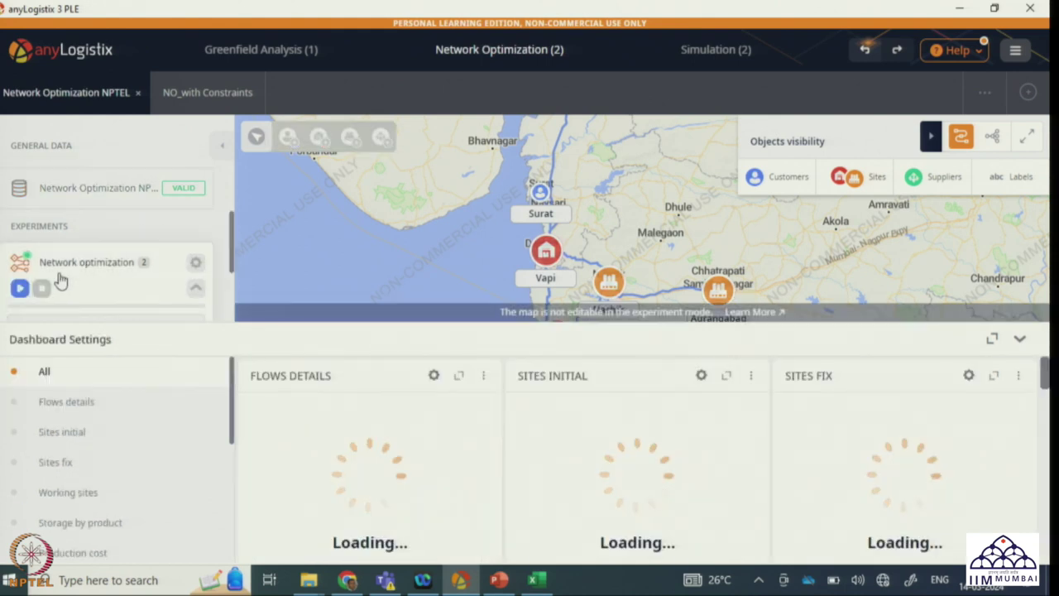
left_click(19, 288)
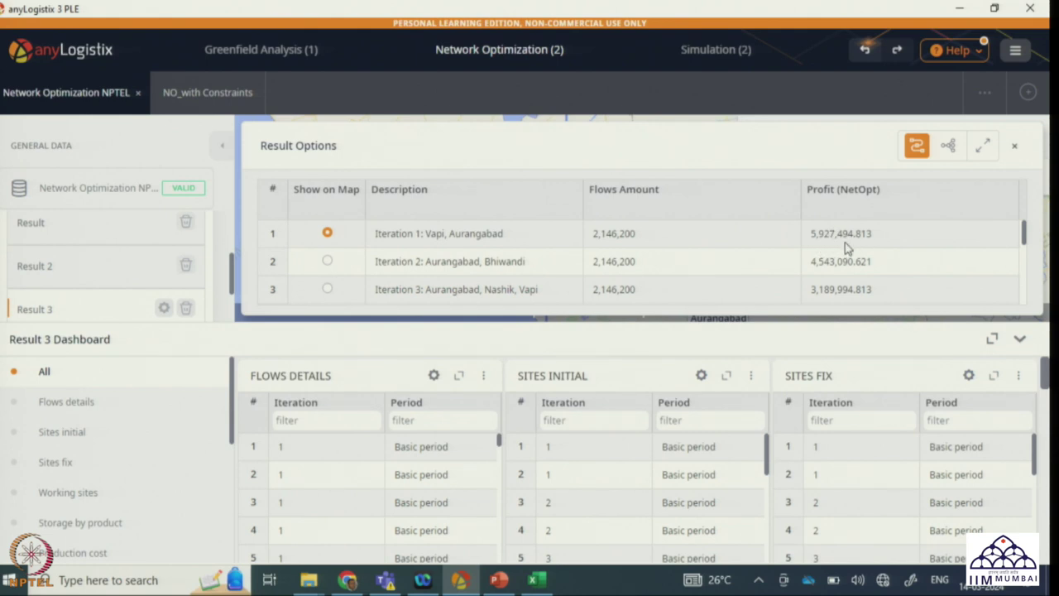
left_click(537, 581)
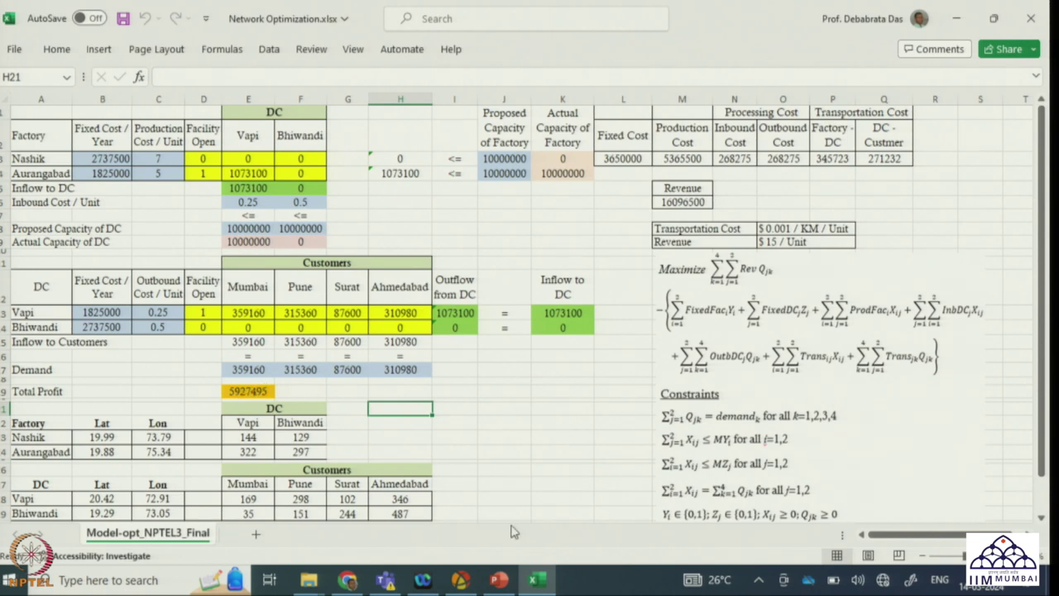
left_click(461, 582)
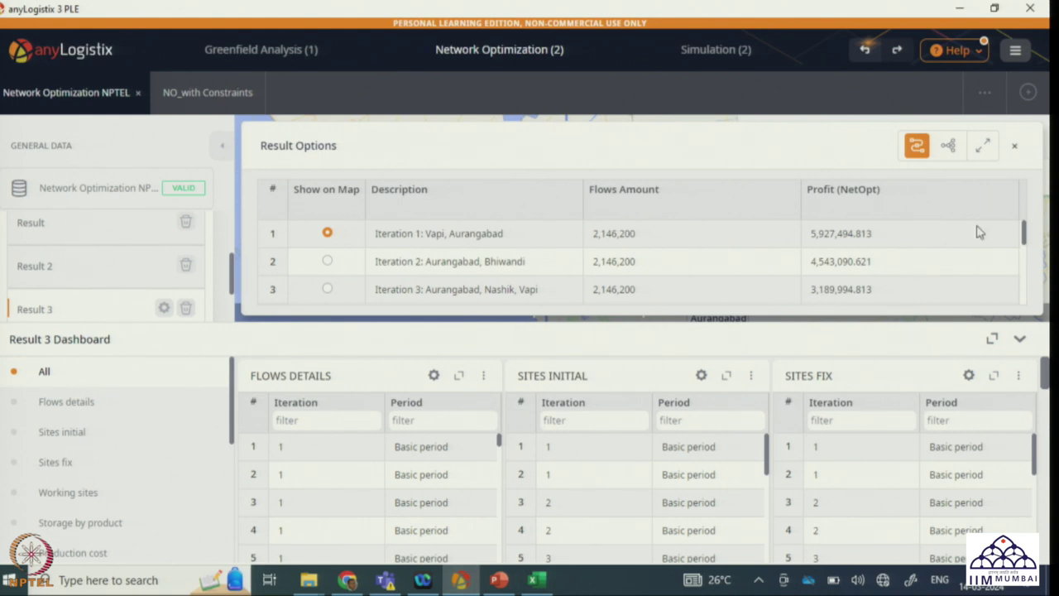
Step: Inspect the optimized Vapi–Aurangabad network on the map, then open the dashboard's Flows details results
left_click(1015, 152)
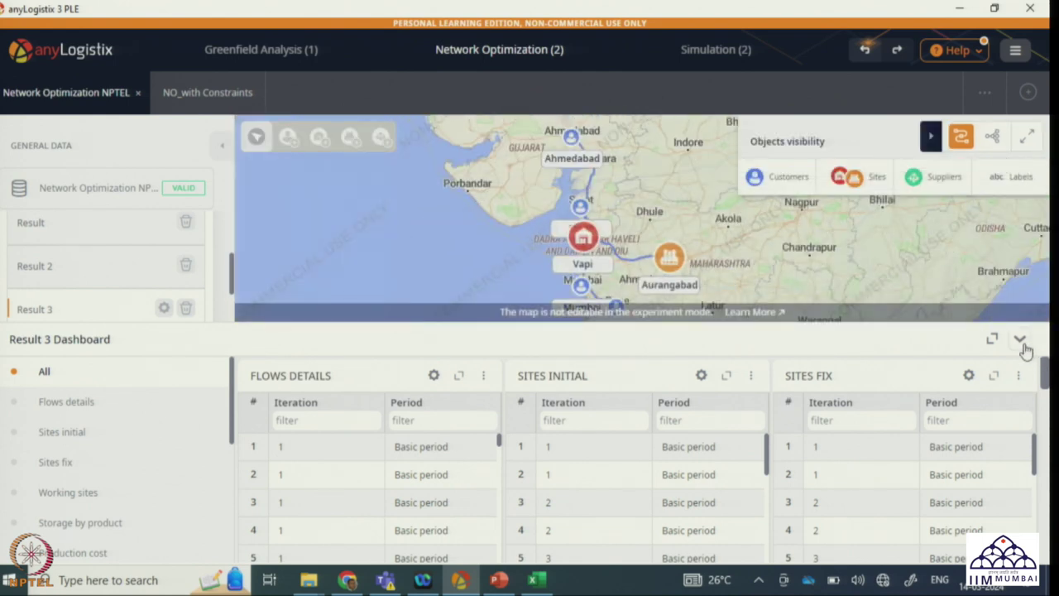
left_click(1020, 338)
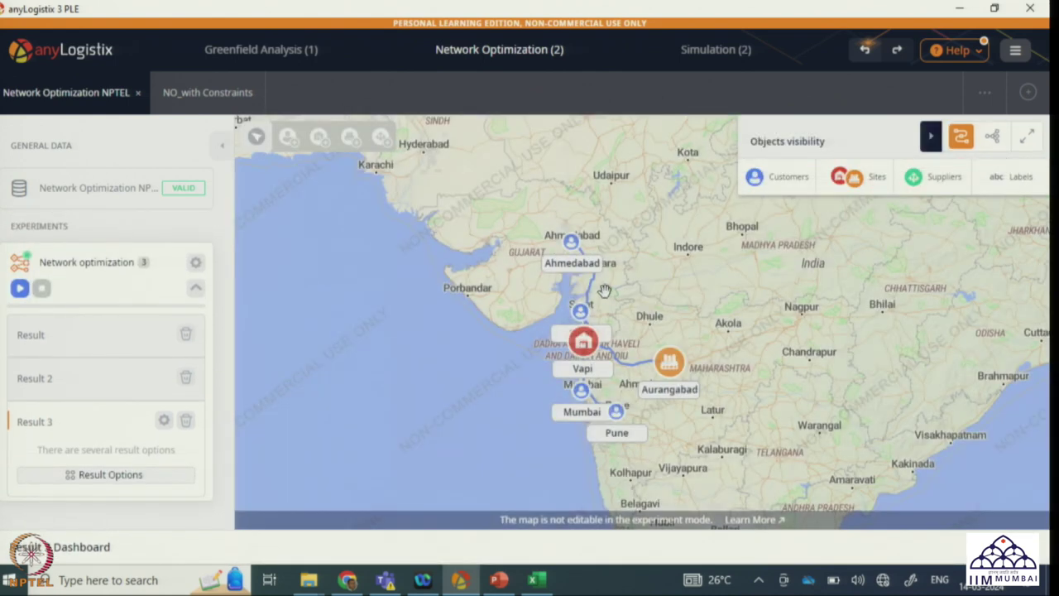
scroll(732, 340, "up", 2)
left_click_drag(676, 356, 714, 352)
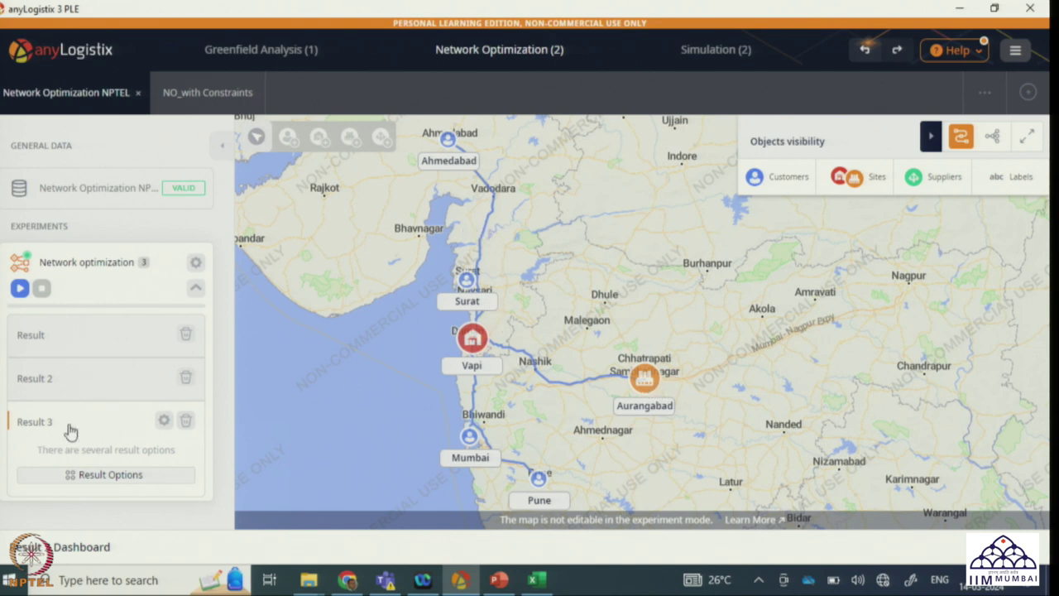
left_click(794, 547)
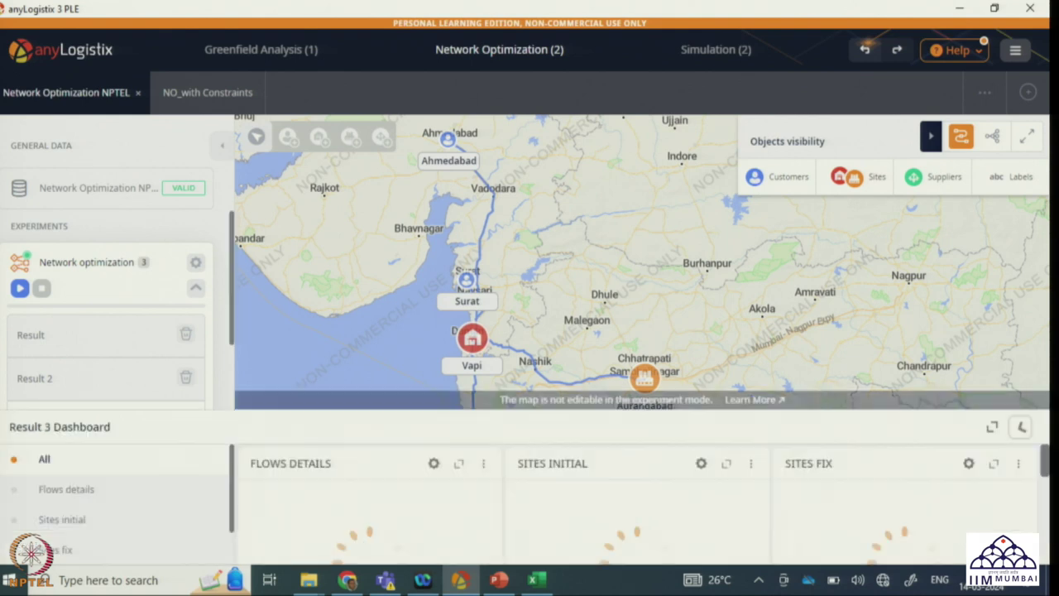
left_click(87, 409)
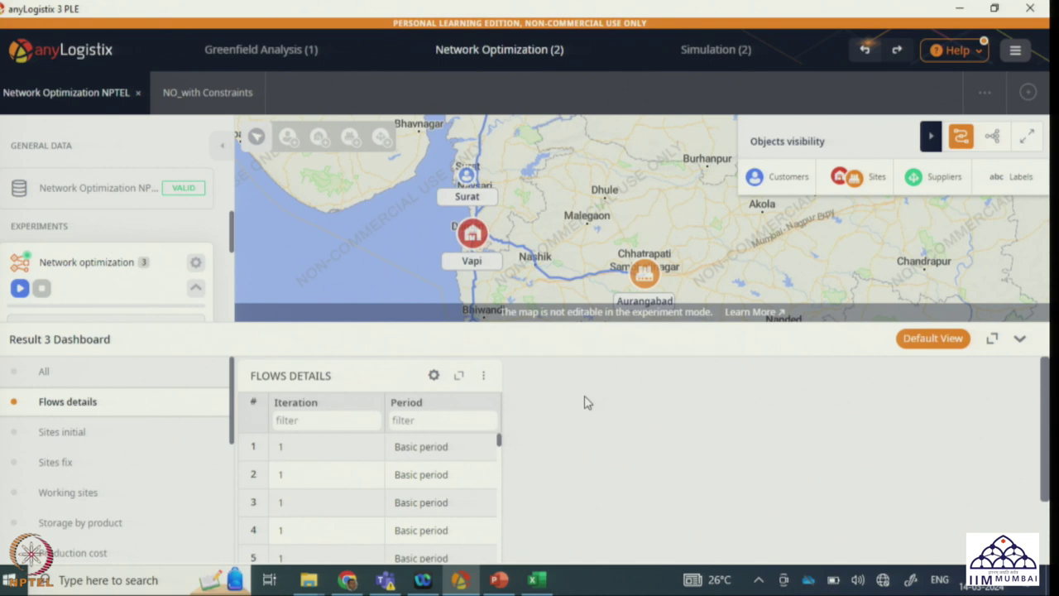
Step: Expand the Flows Details table and scroll across all its columns
left_click(941, 338)
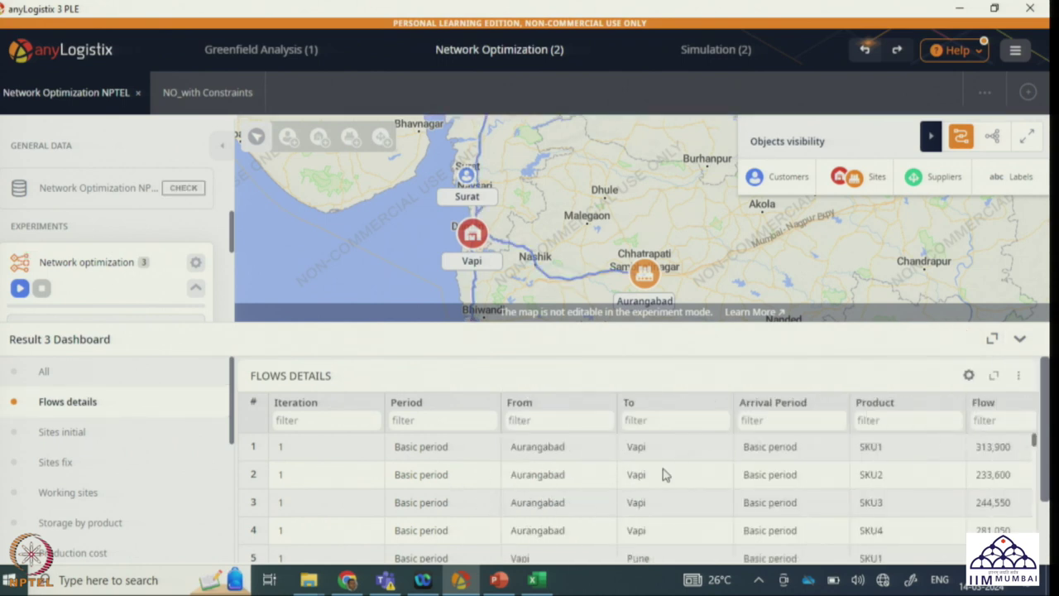
scroll(663, 474, "right", 3)
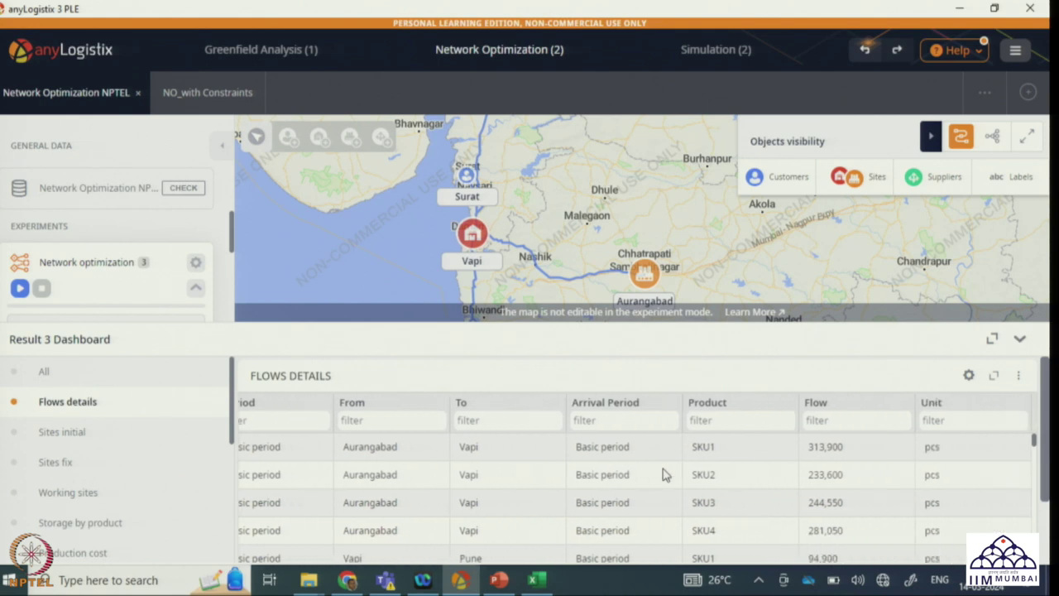
scroll(663, 474, "right", 4)
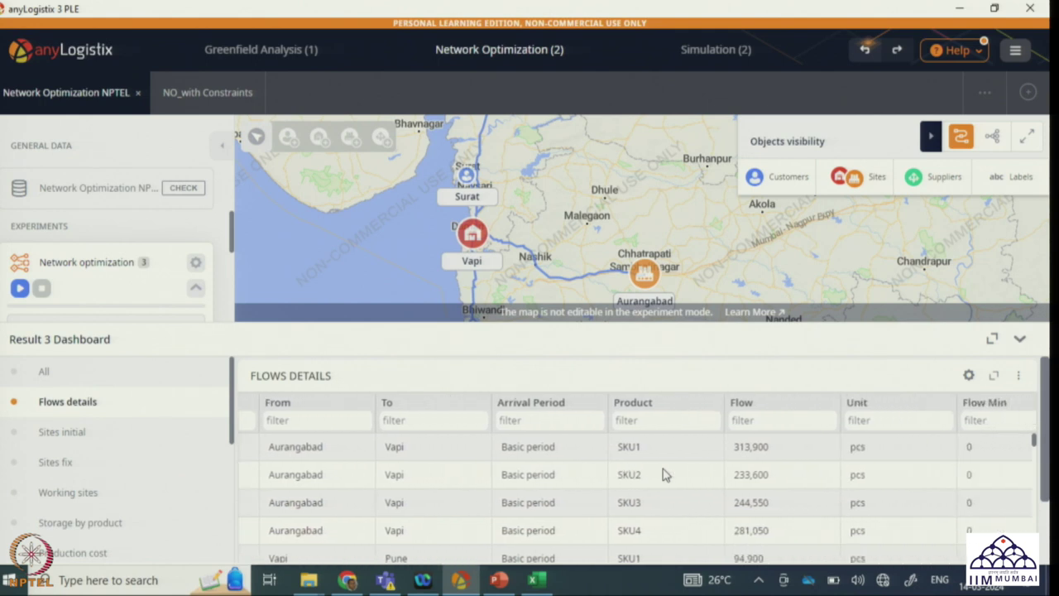
scroll(662, 474, "right", 1)
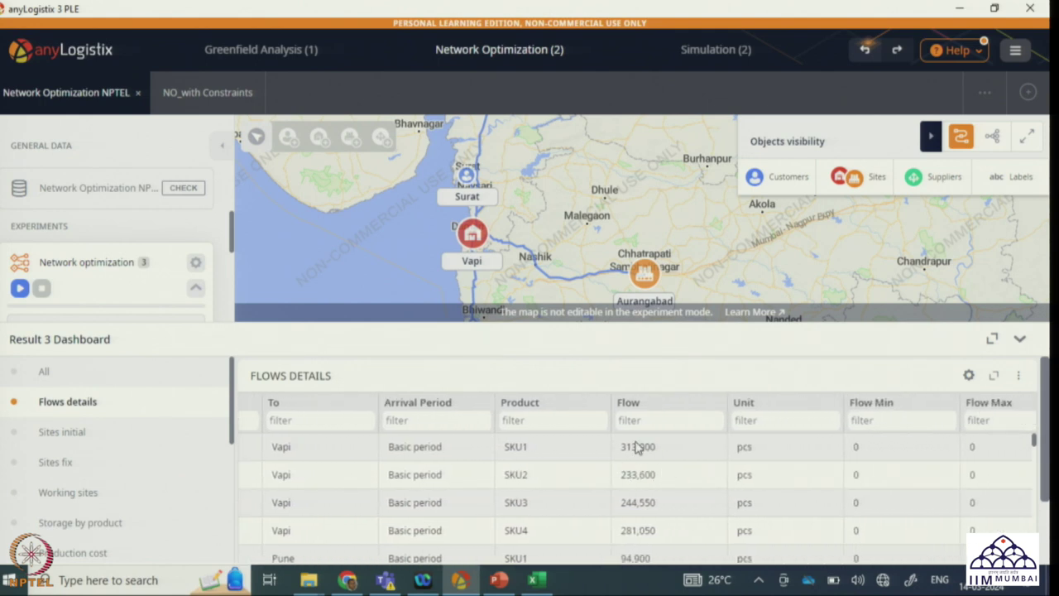
scroll(623, 457, "right", 5)
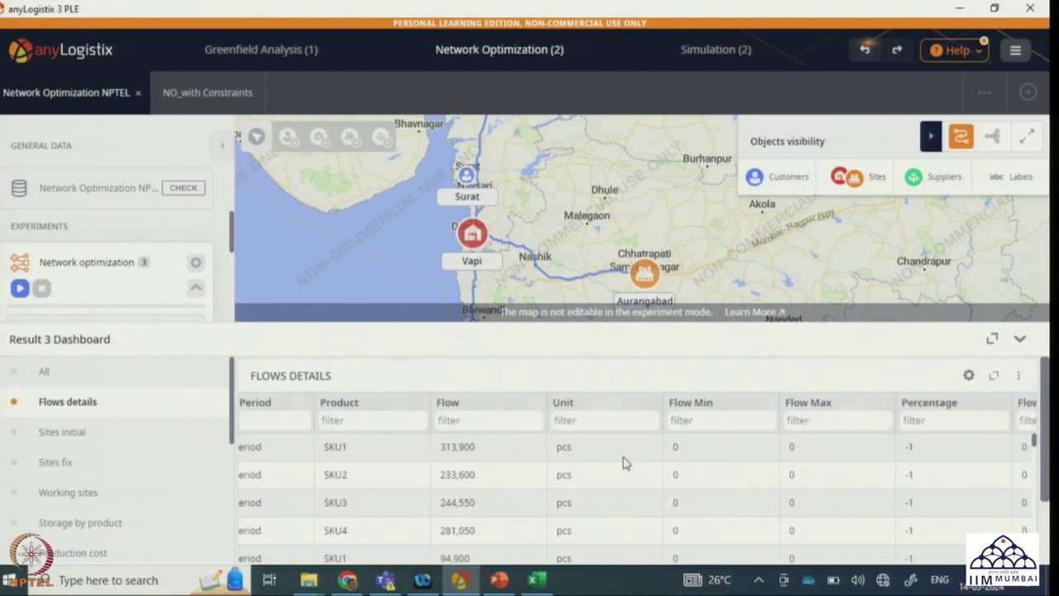
scroll(623, 457, "right", 5)
scroll(623, 457, "right", 5)
scroll(625, 463, "right", 5)
scroll(625, 463, "right", 5)
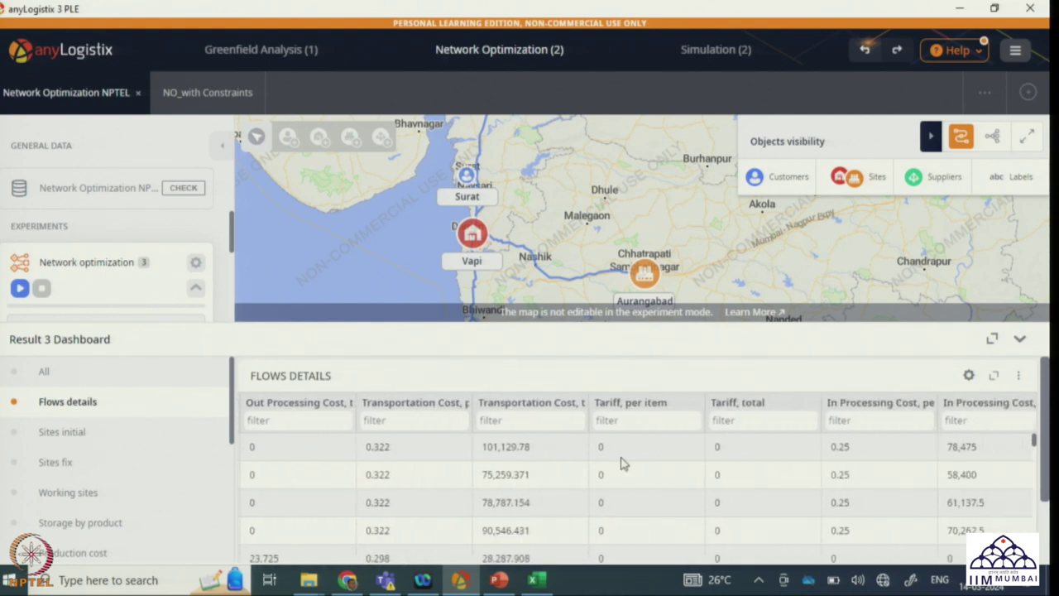
scroll(623, 463, "right", 5)
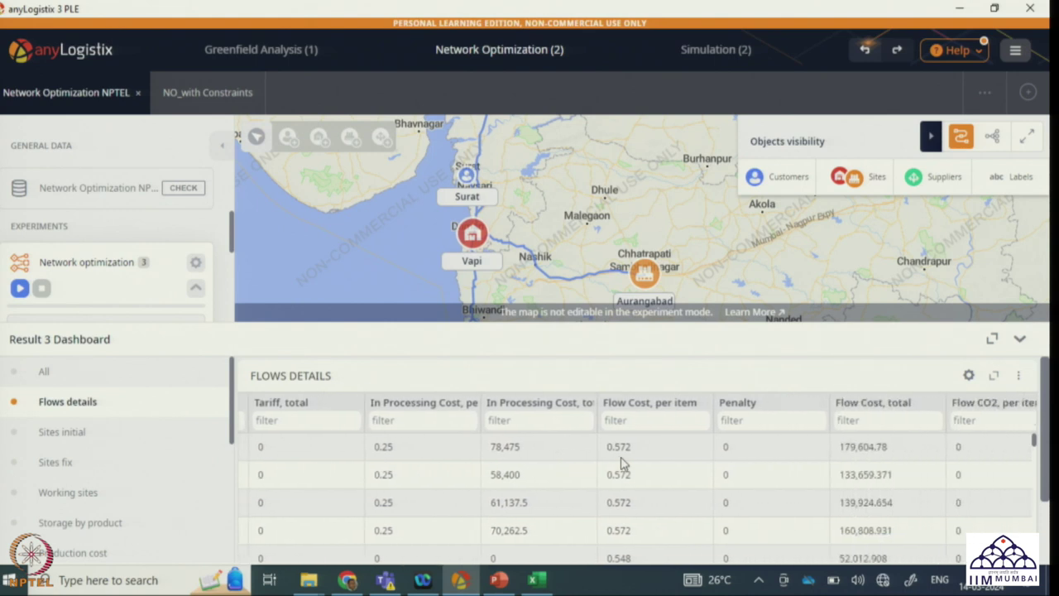
scroll(623, 463, "right", 3)
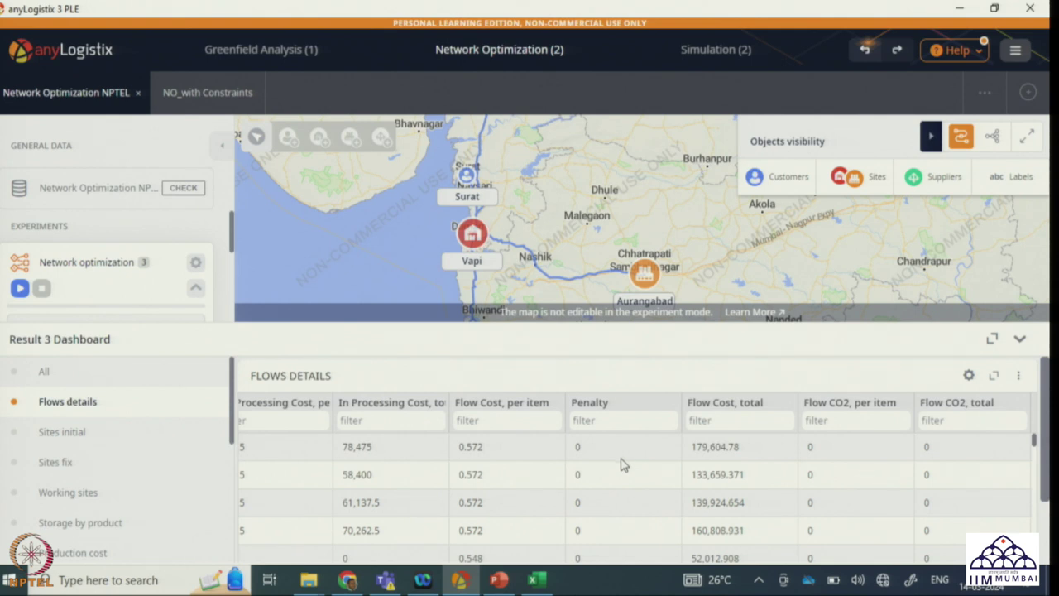
Step: Present the 'Network Optimization using anyLogistix' slide full screen in PowerPoint
left_click(1020, 340)
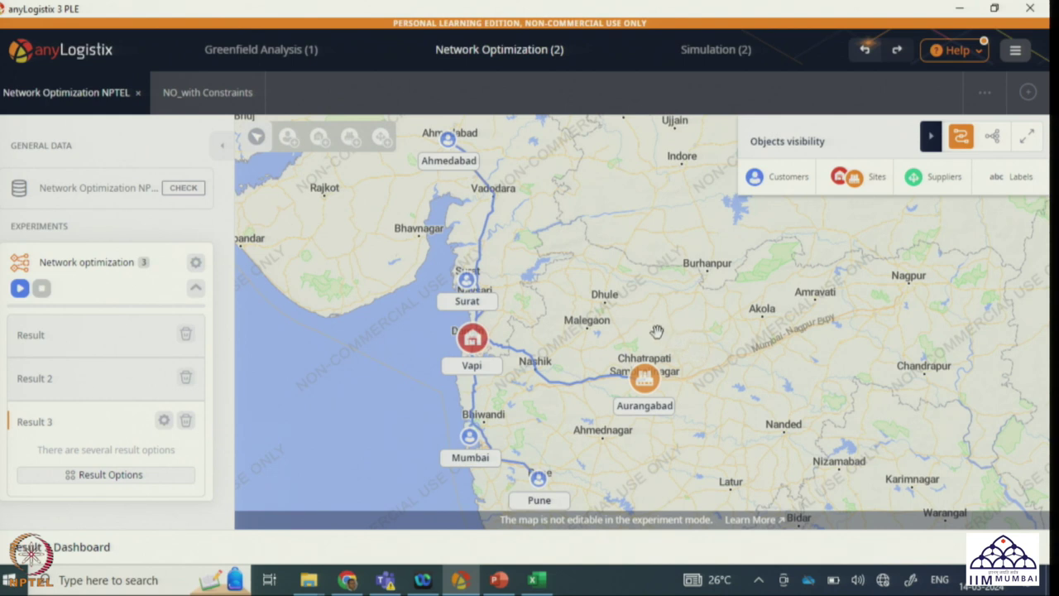
left_click(505, 579)
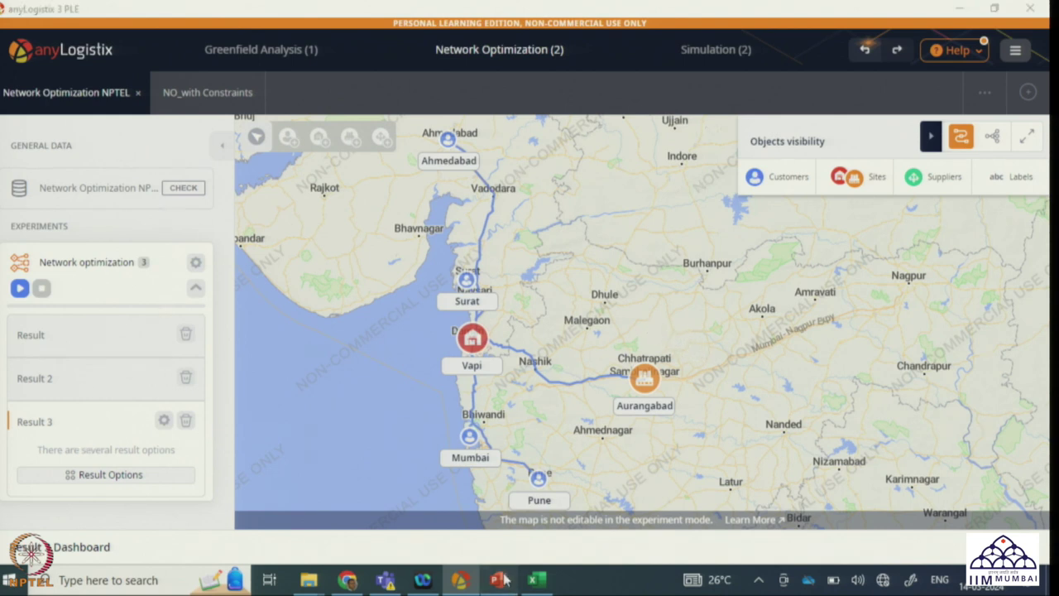
left_click(881, 558)
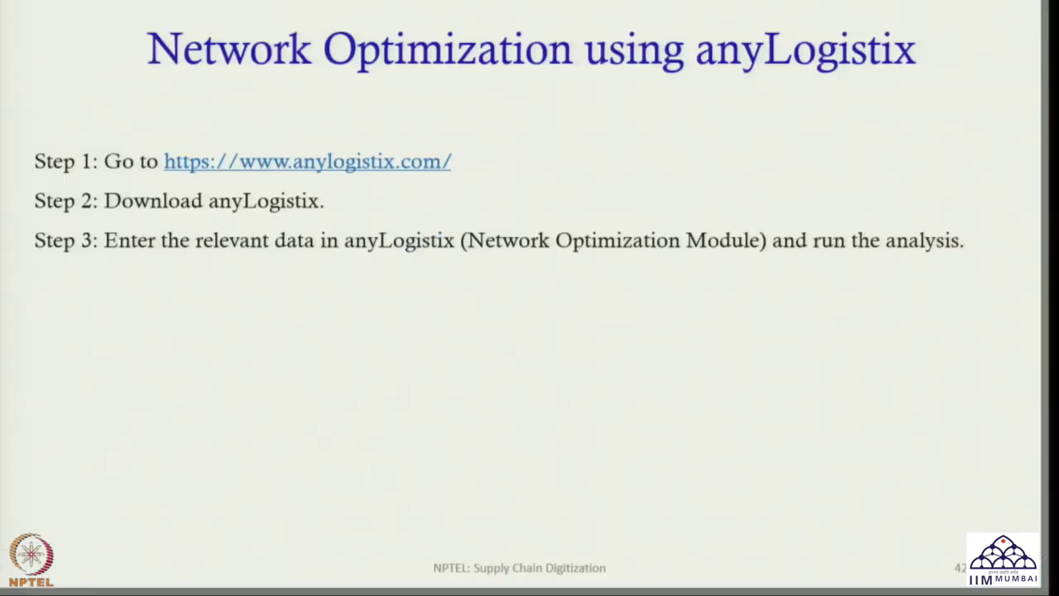